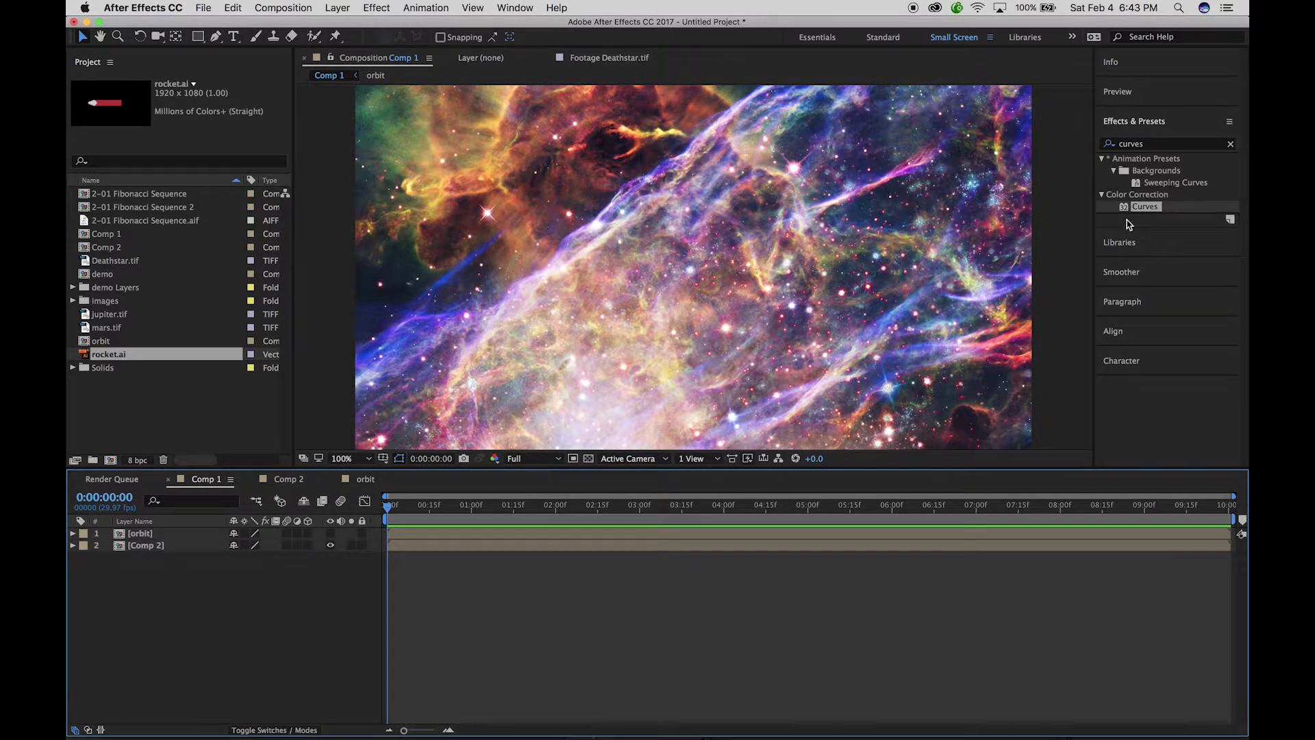
Step: Collapse the Color Correction and Animation Presets folders in the 'curves' search results
click(1102, 195)
click(1101, 159)
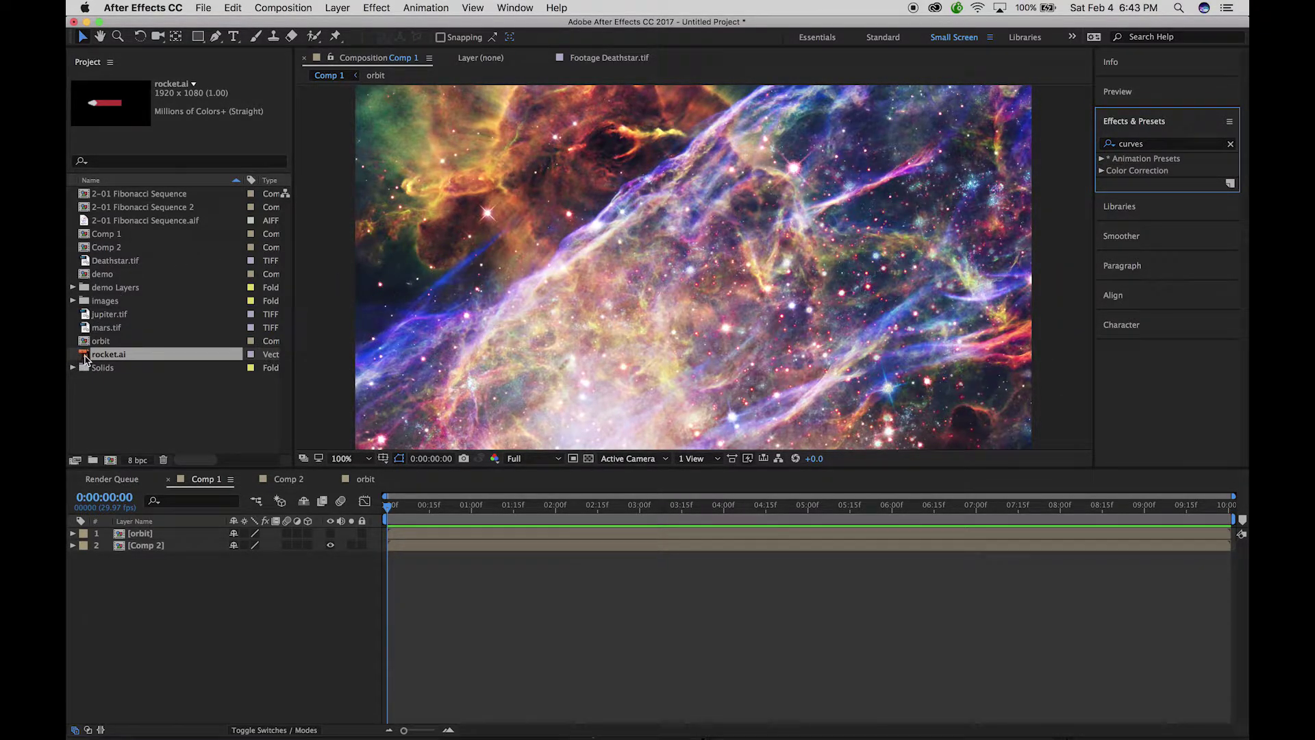
Step: Add rocket.ai as a layer in Comp 1 and scale the rocket down small
drag(84, 356, 145, 546)
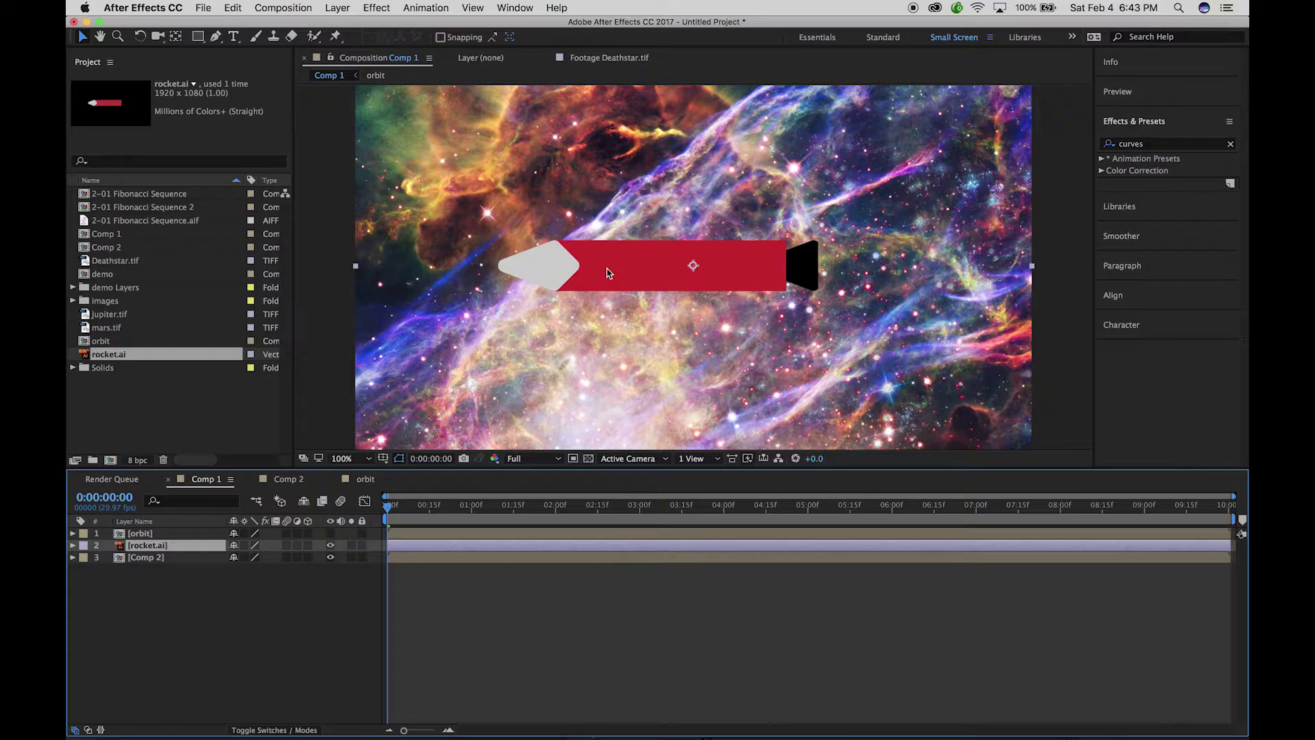
mouse_move(637, 261)
mouse_down()
mouse_move(590, 284)
mouse_move(632, 250)
mouse_up()
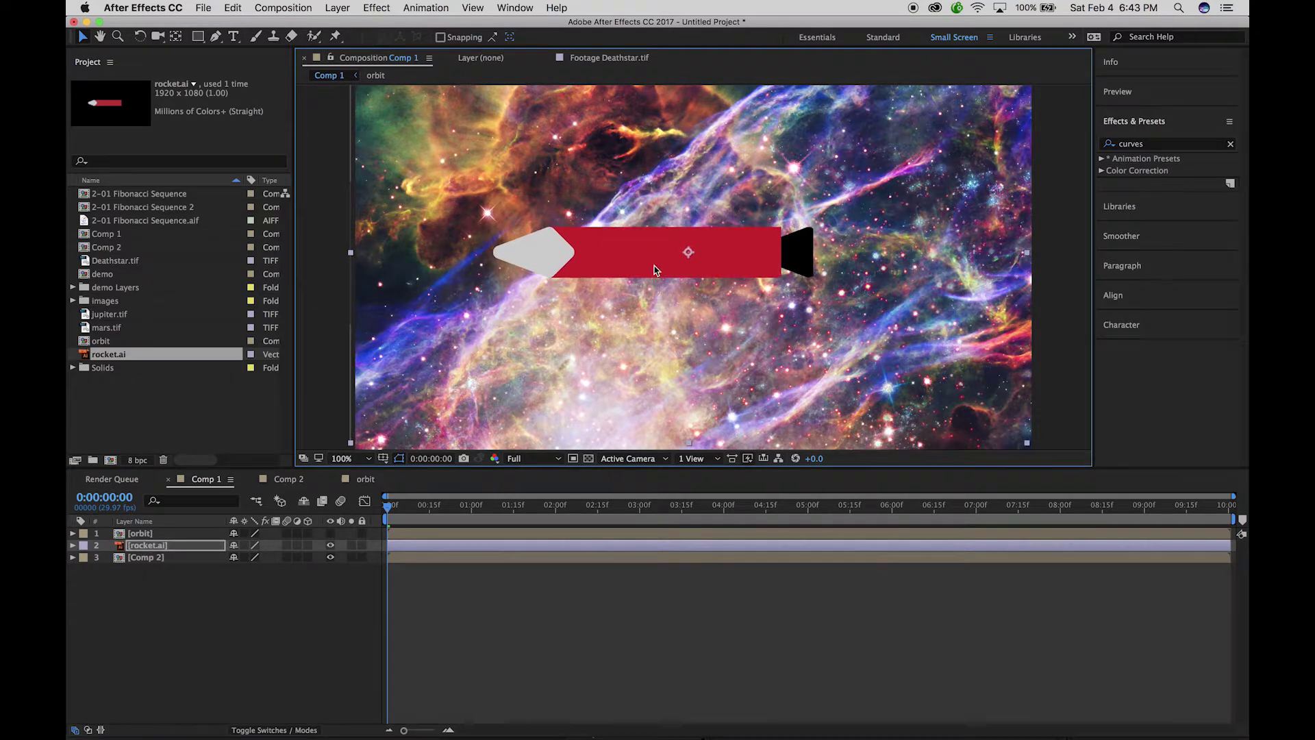
key(comma)
key(comma)
key(comma)
key(comma)
drag(779, 219, 720, 267)
click(700, 268)
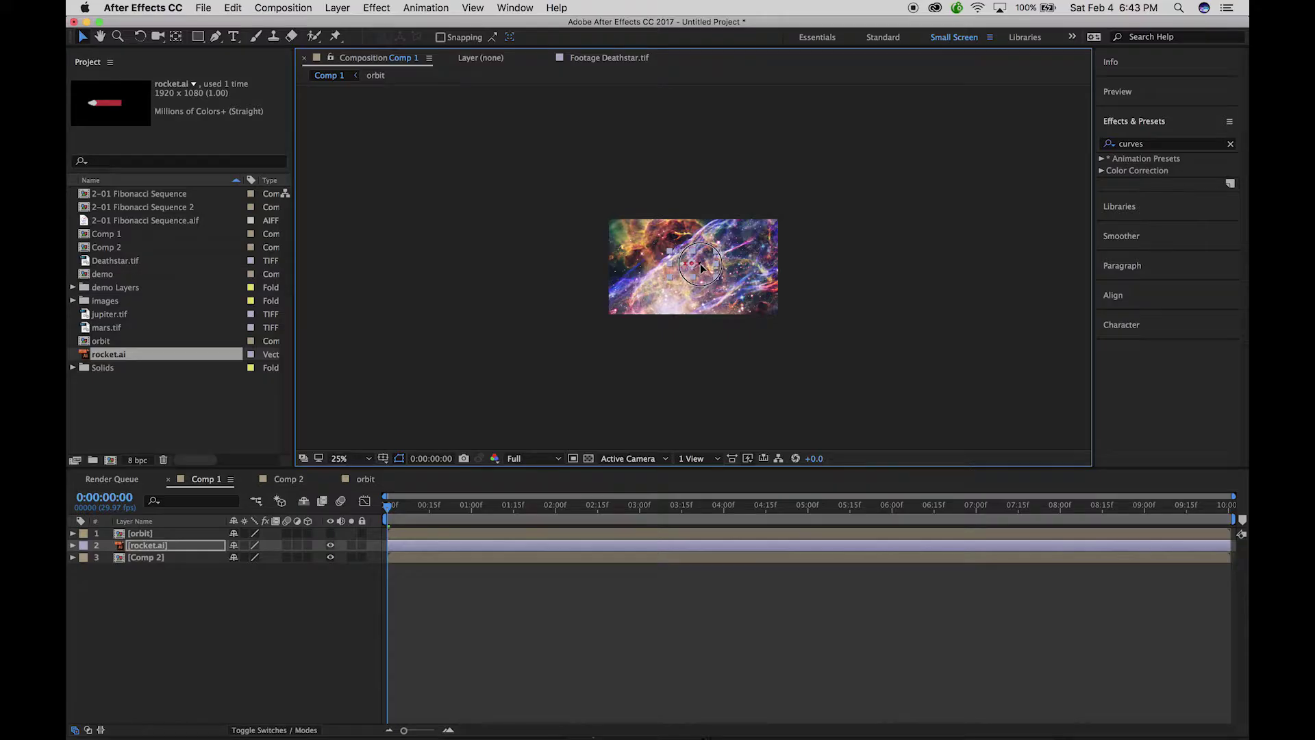
key(period)
key(period)
key(period)
key(period)
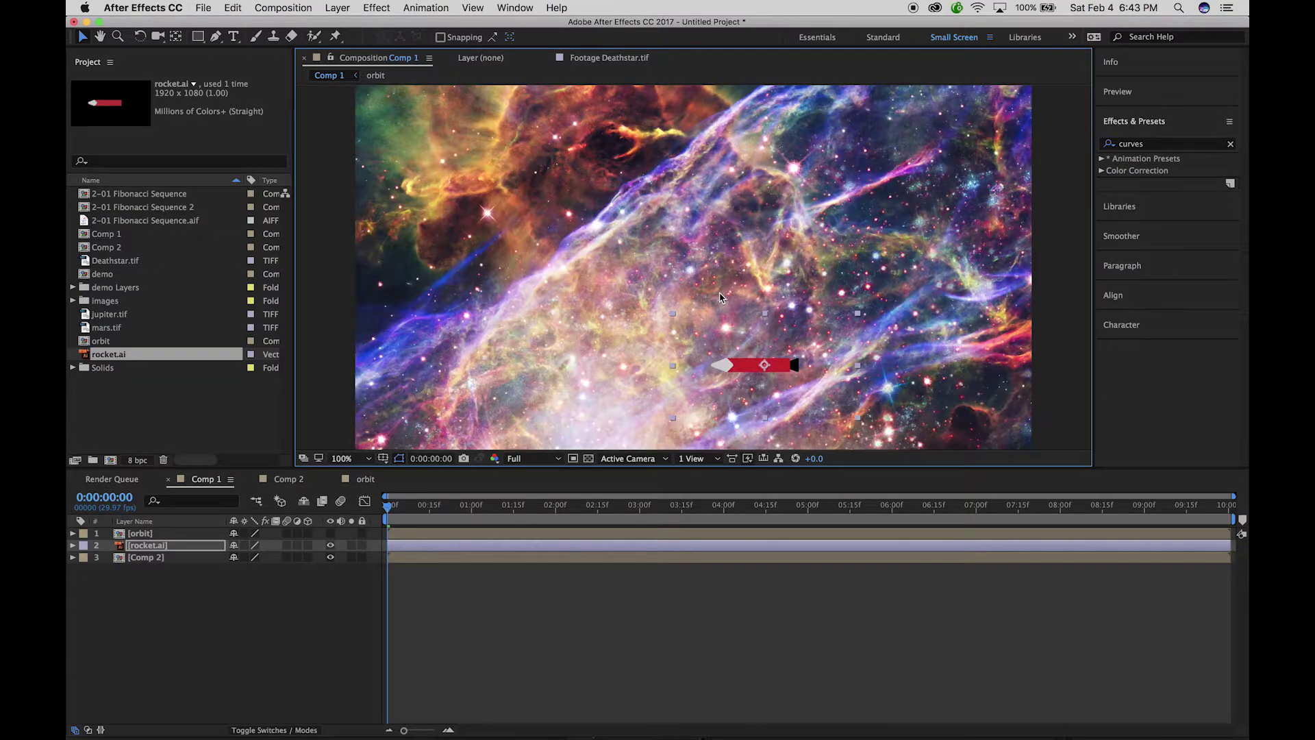
Step: Shrink the rocket a bit further and place it near the nebula's lower right
drag(741, 371, 826, 370)
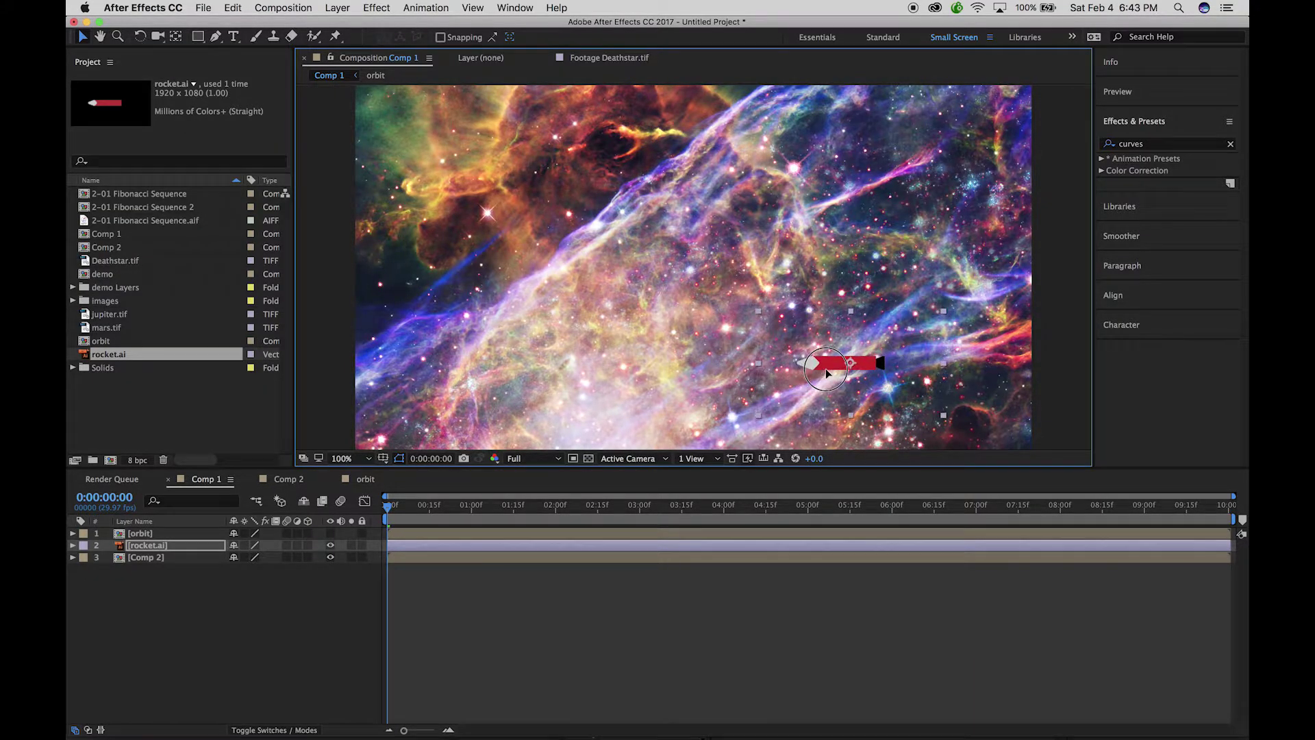
drag(944, 312, 929, 321)
drag(872, 366, 695, 371)
key(shift+Left)
key(shift+Left)
key(shift+Left)
key(shift+Left)
key(shift+Left)
key(shift+Left)
key(shift+Left)
key(shift+Left)
key(shift+Left)
key(shift+Left)
key(shift+Left)
key(shift+Left)
key(shift+Left)
key(shift+Left)
key(shift+Left)
key(shift+Left)
key(shift+Left)
key(shift+Left)
key(shift+Left)
key(shift+Left)
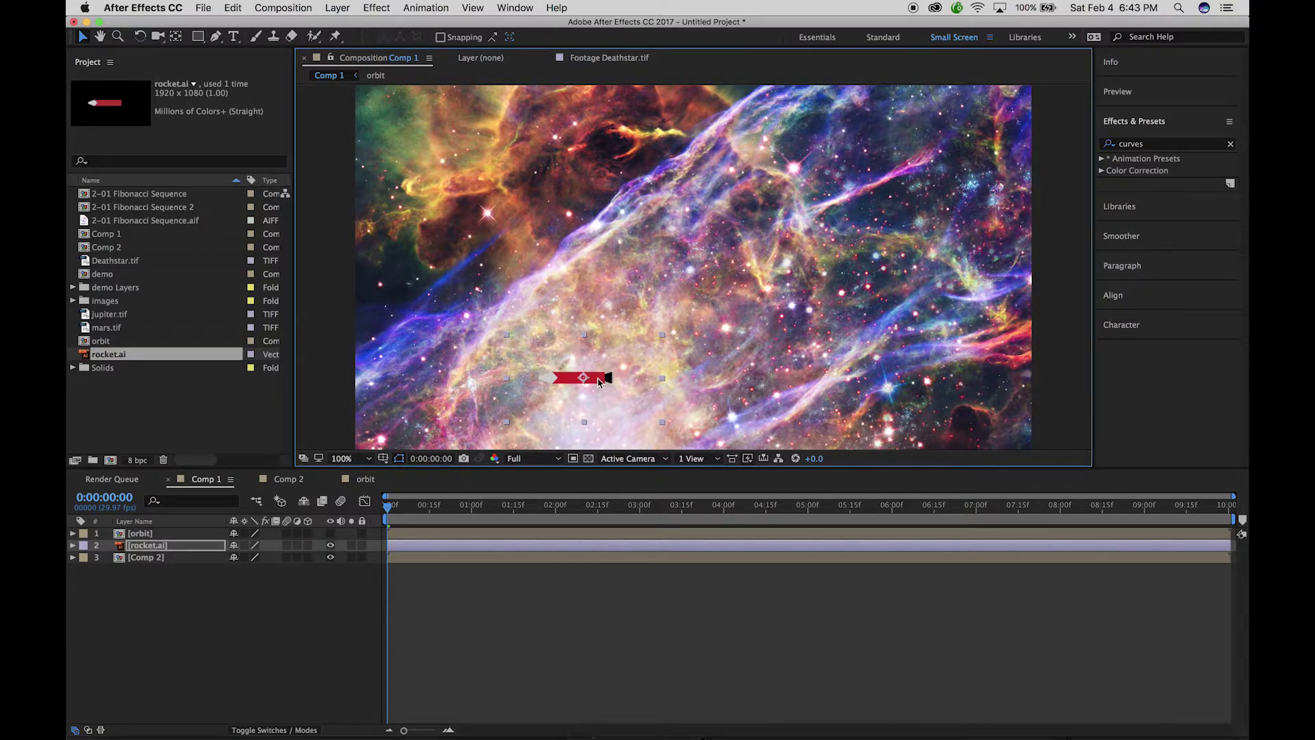
drag(595, 382, 956, 404)
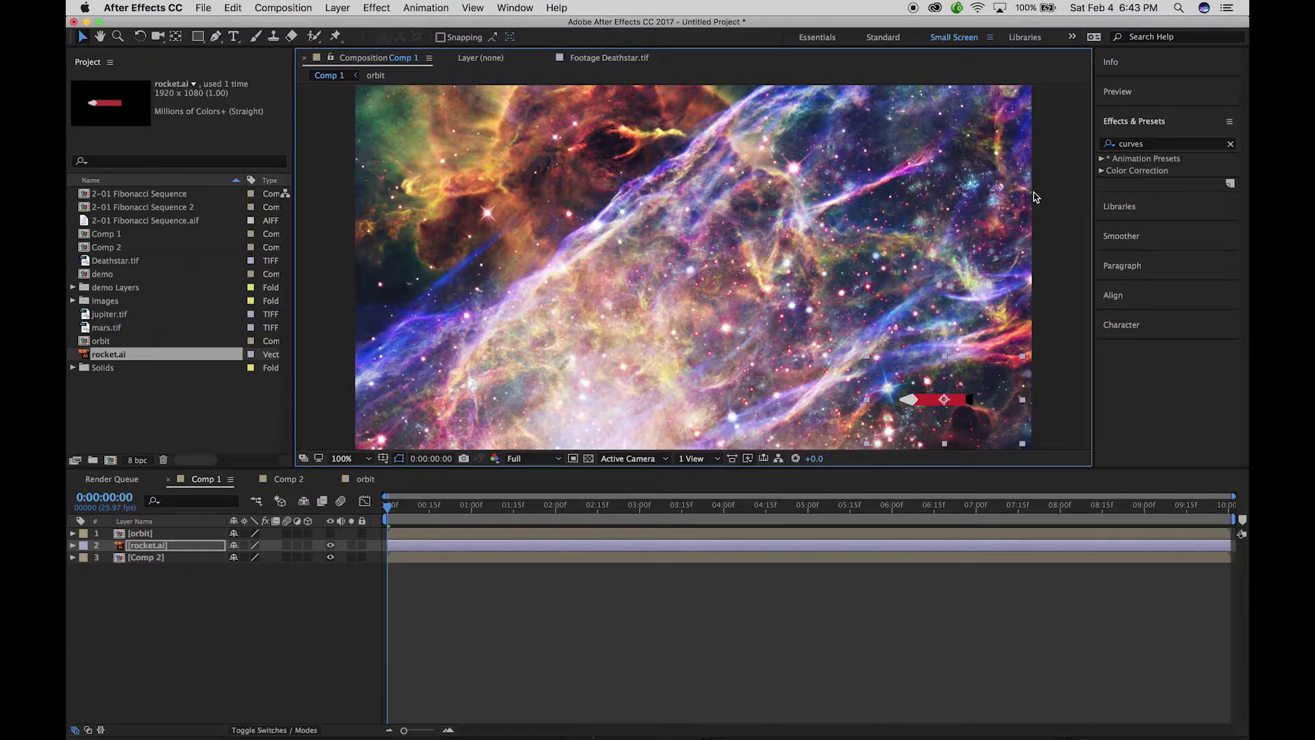
click(1100, 159)
click(1101, 159)
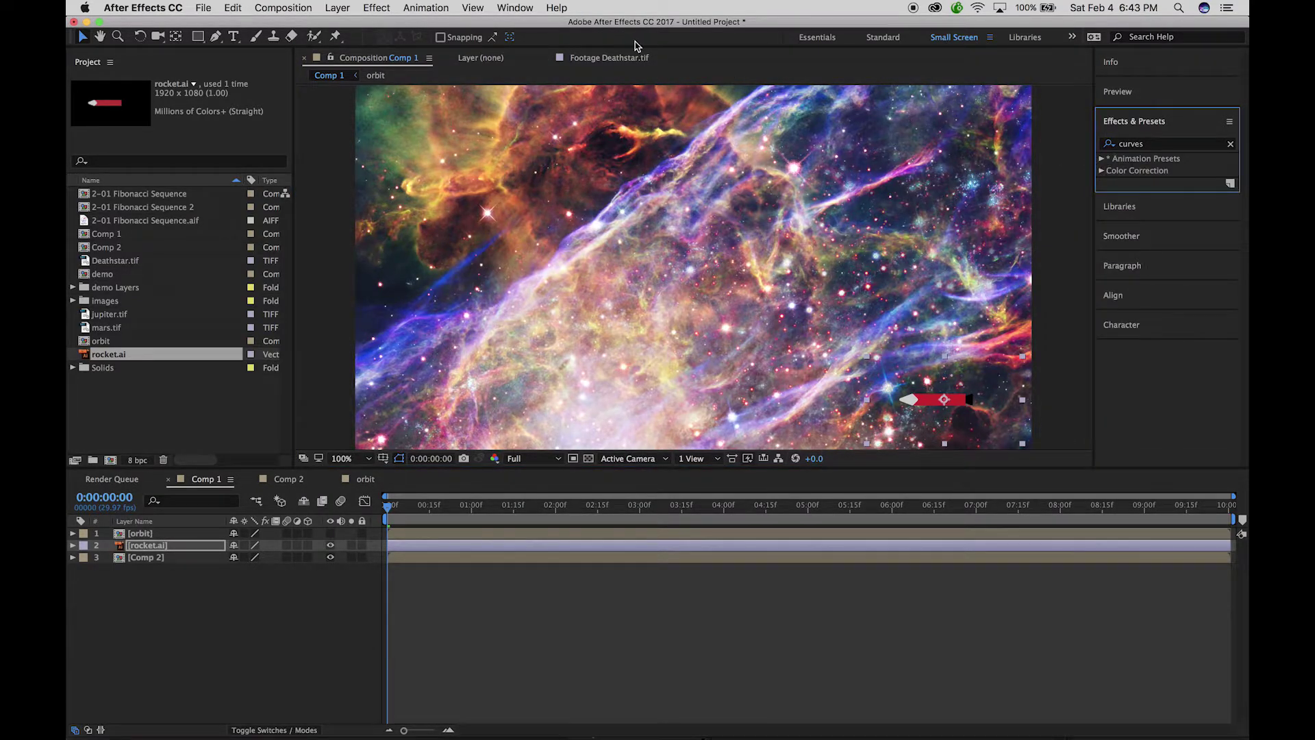
click(516, 7)
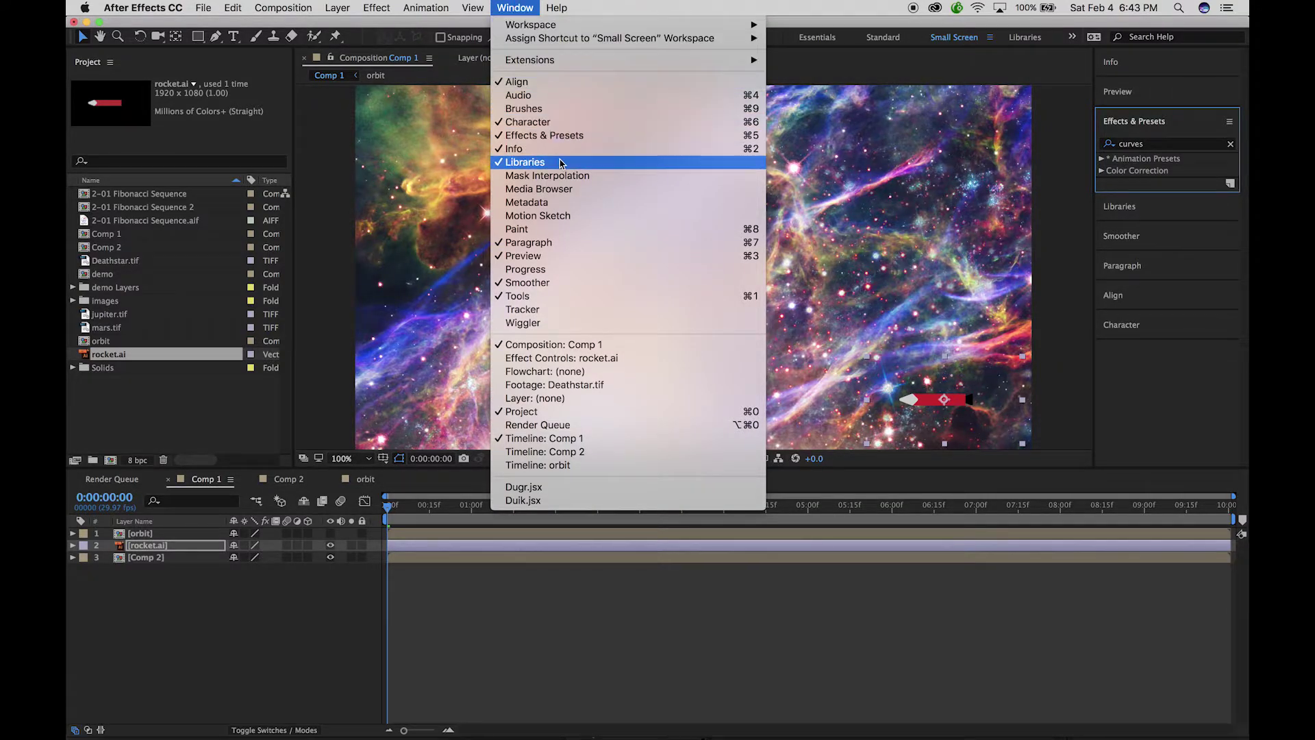
Step: Open the Motion Sketch panel and resize it to show Start Capture and its 100% speed, smoothing 1 settings
click(620, 216)
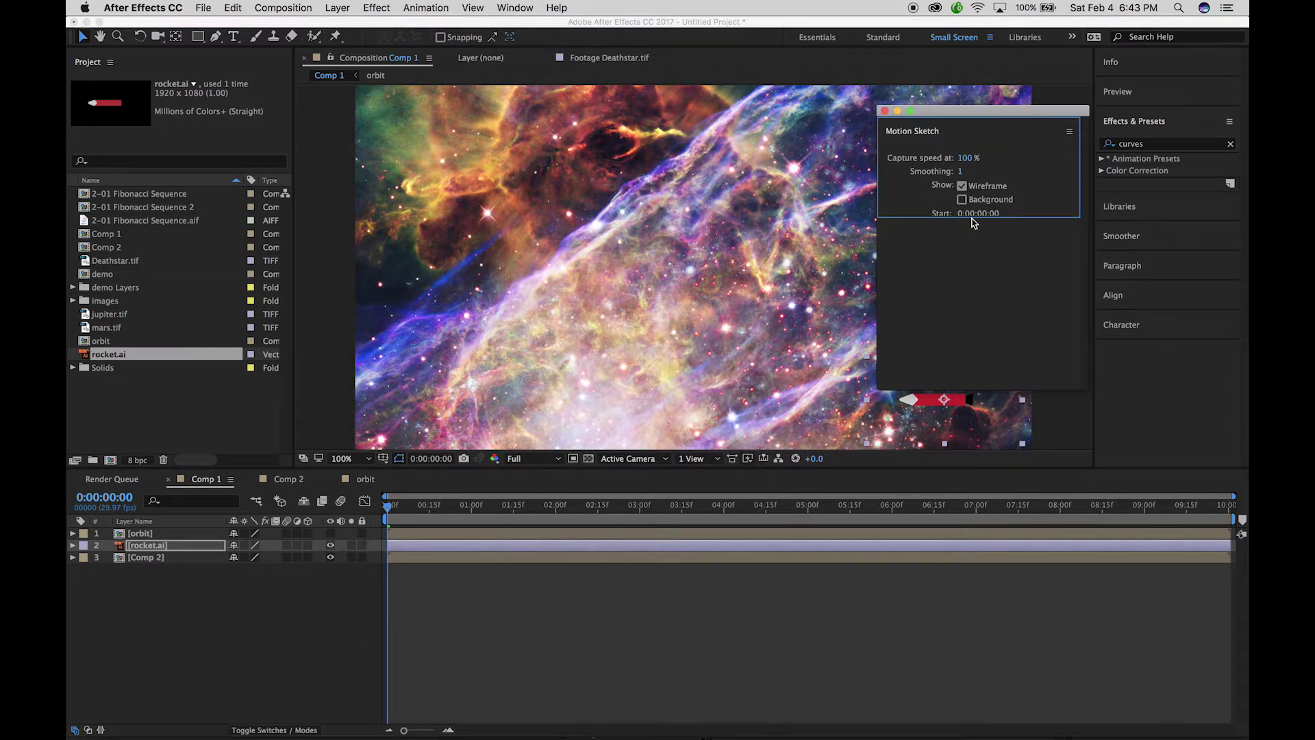
drag(1024, 113, 949, 96)
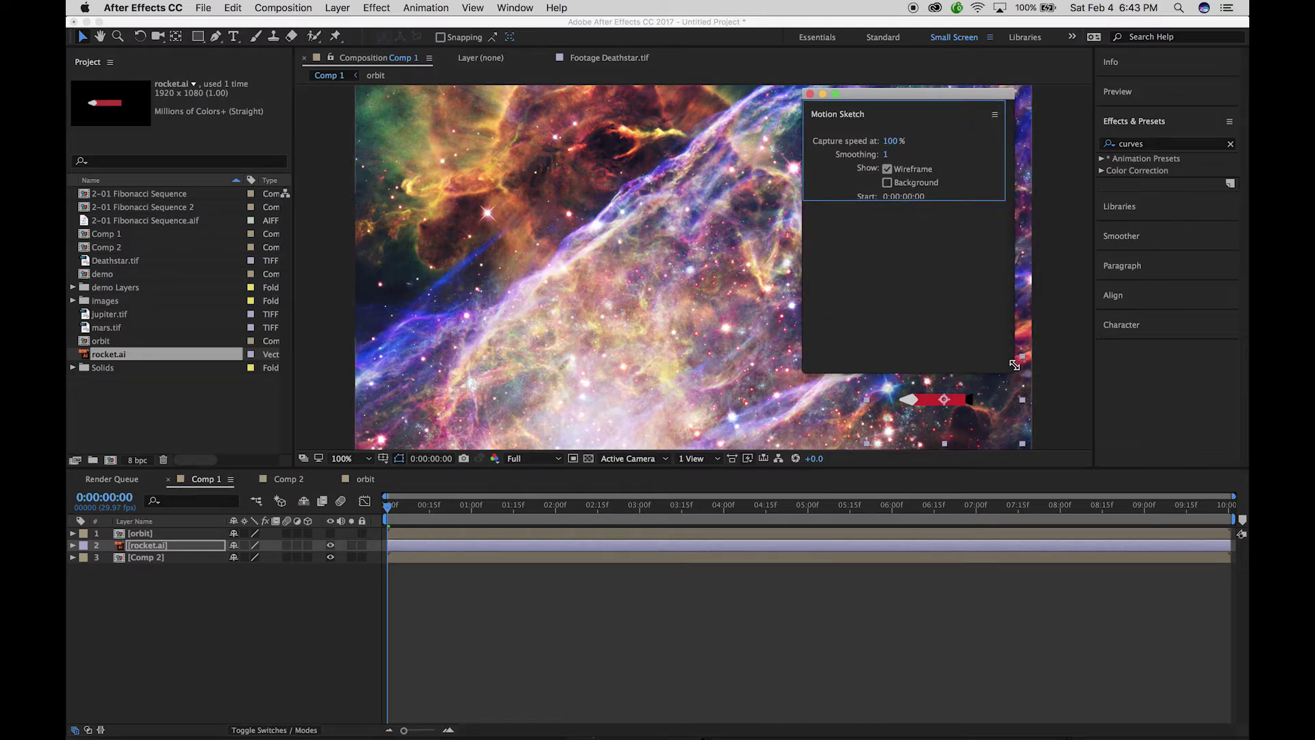
drag(1013, 370, 1078, 438)
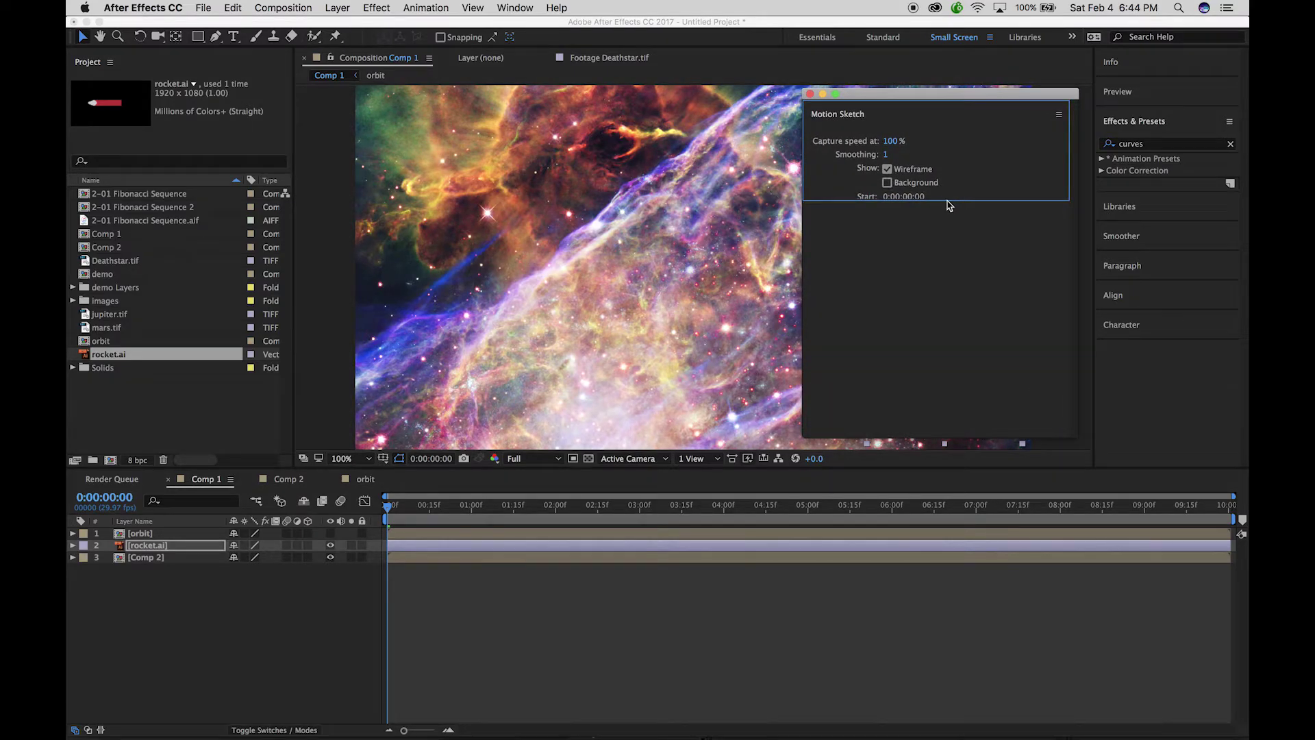
drag(945, 199, 934, 343)
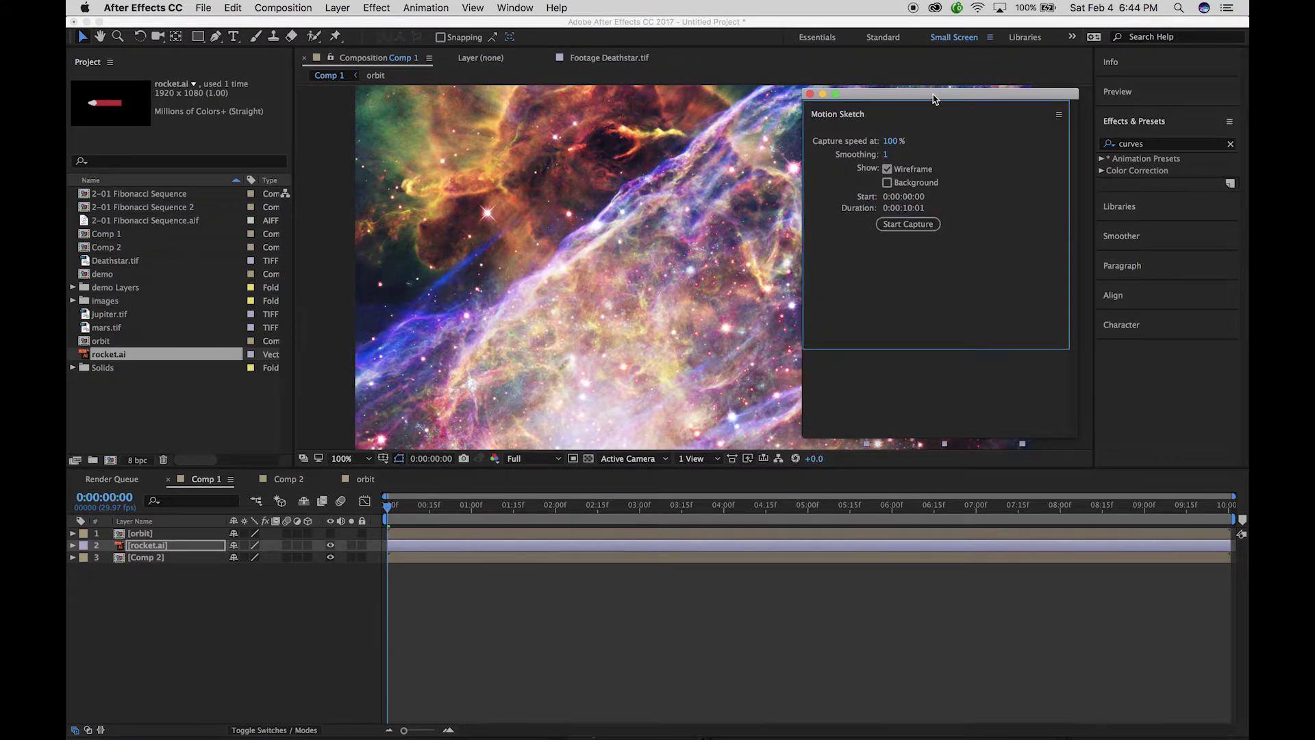
mouse_move(934, 94)
mouse_down()
mouse_move(1092, 73)
mouse_move(1098, 37)
mouse_up()
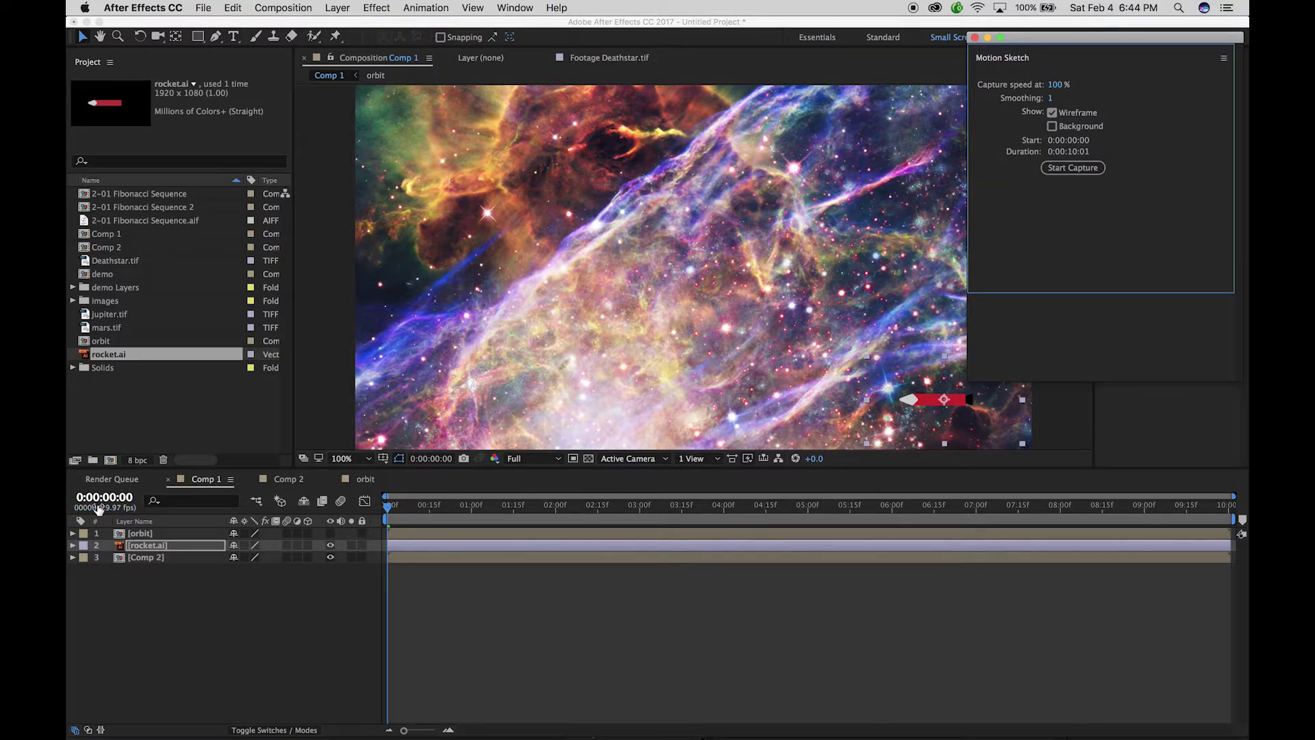
Step: Show rocket.ai's Position and capture a looping hand-drawn path with Motion Sketch
click(74, 546)
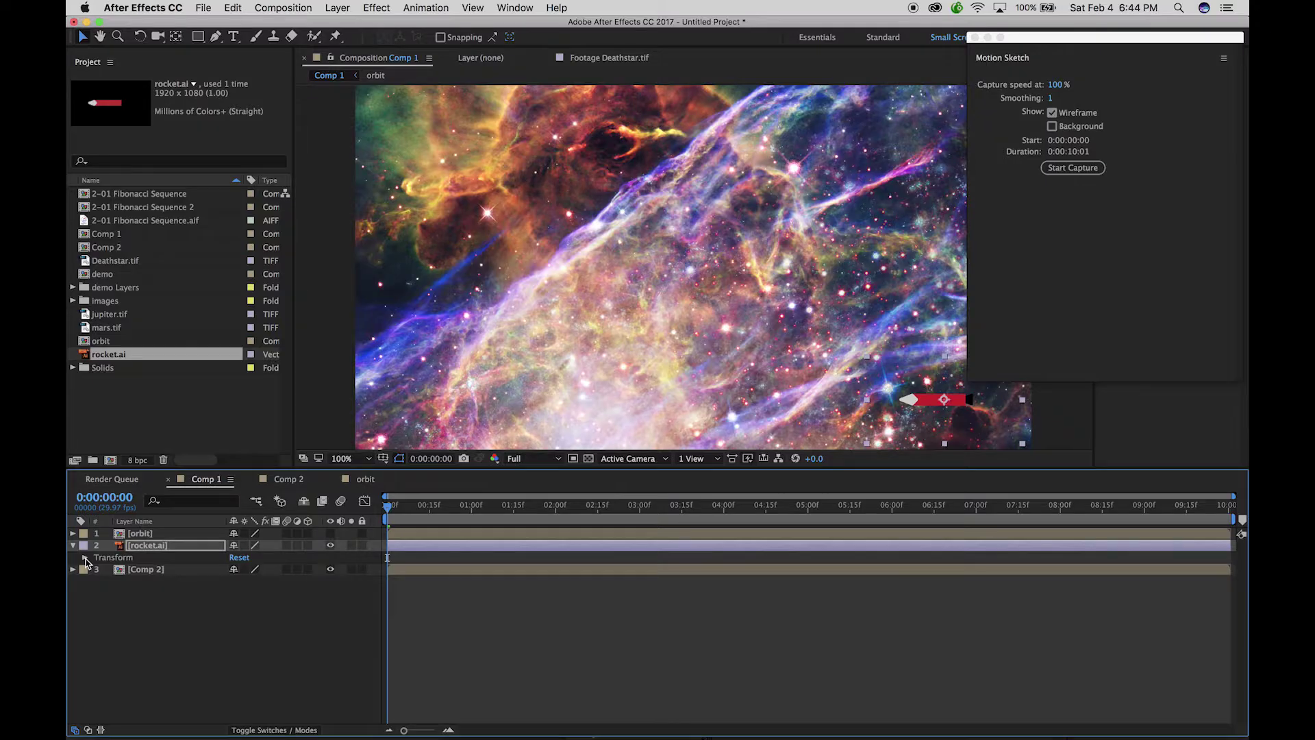
key(p)
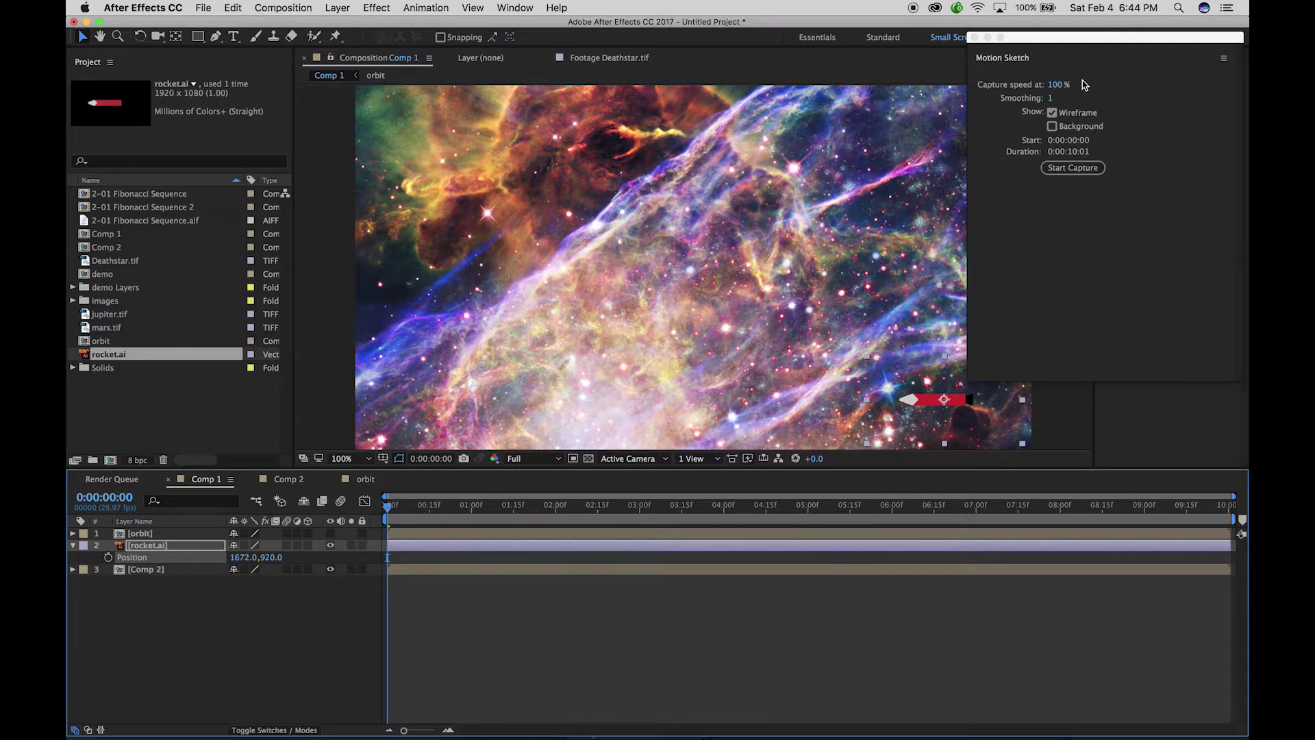
click(1076, 169)
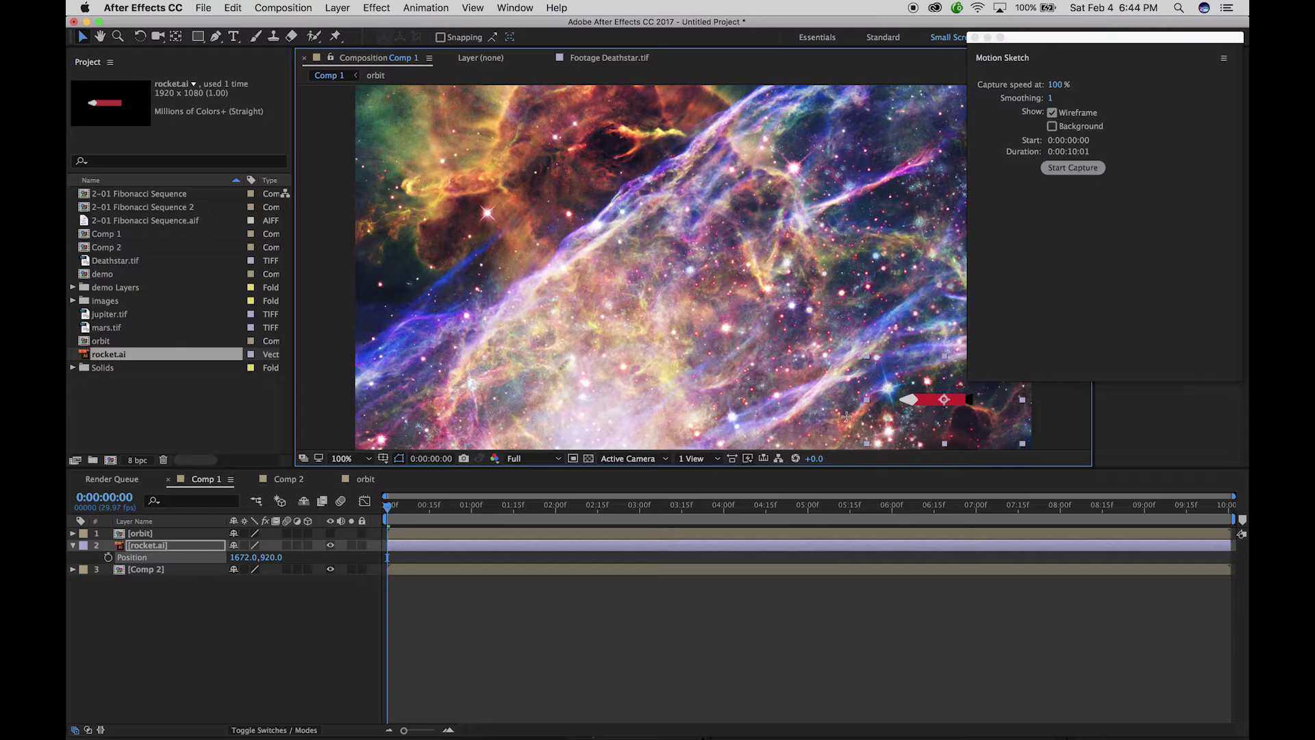
mouse_move(937, 400)
mouse_down()
mouse_move(784, 417)
mouse_move(744, 395)
mouse_move(706, 327)
mouse_move(740, 313)
mouse_move(750, 366)
mouse_move(686, 390)
mouse_move(542, 396)
mouse_move(501, 384)
mouse_move(460, 313)
mouse_move(458, 242)
mouse_move(495, 164)
mouse_move(552, 169)
mouse_move(552, 288)
mouse_move(606, 282)
mouse_move(673, 221)
mouse_move(727, 196)
mouse_move(849, 222)
mouse_move(861, 278)
mouse_move(893, 277)
mouse_move(990, 224)
mouse_up()
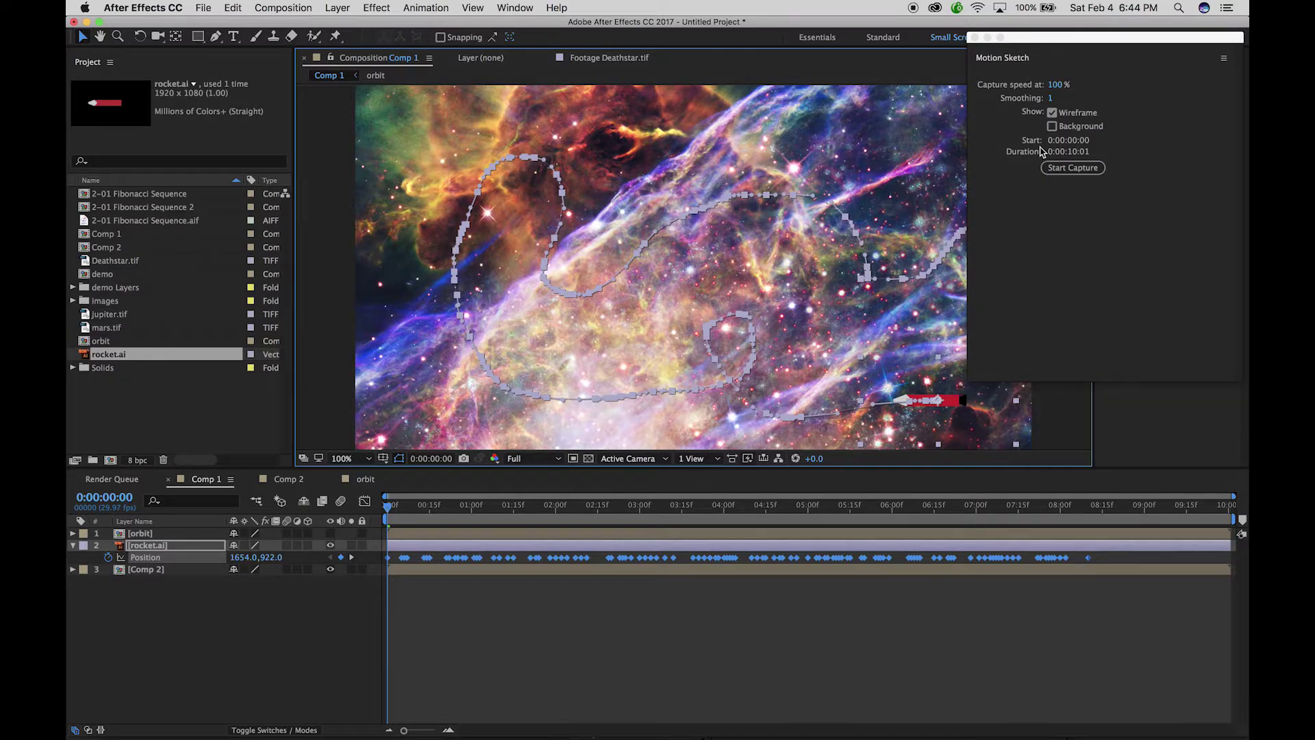
click(974, 37)
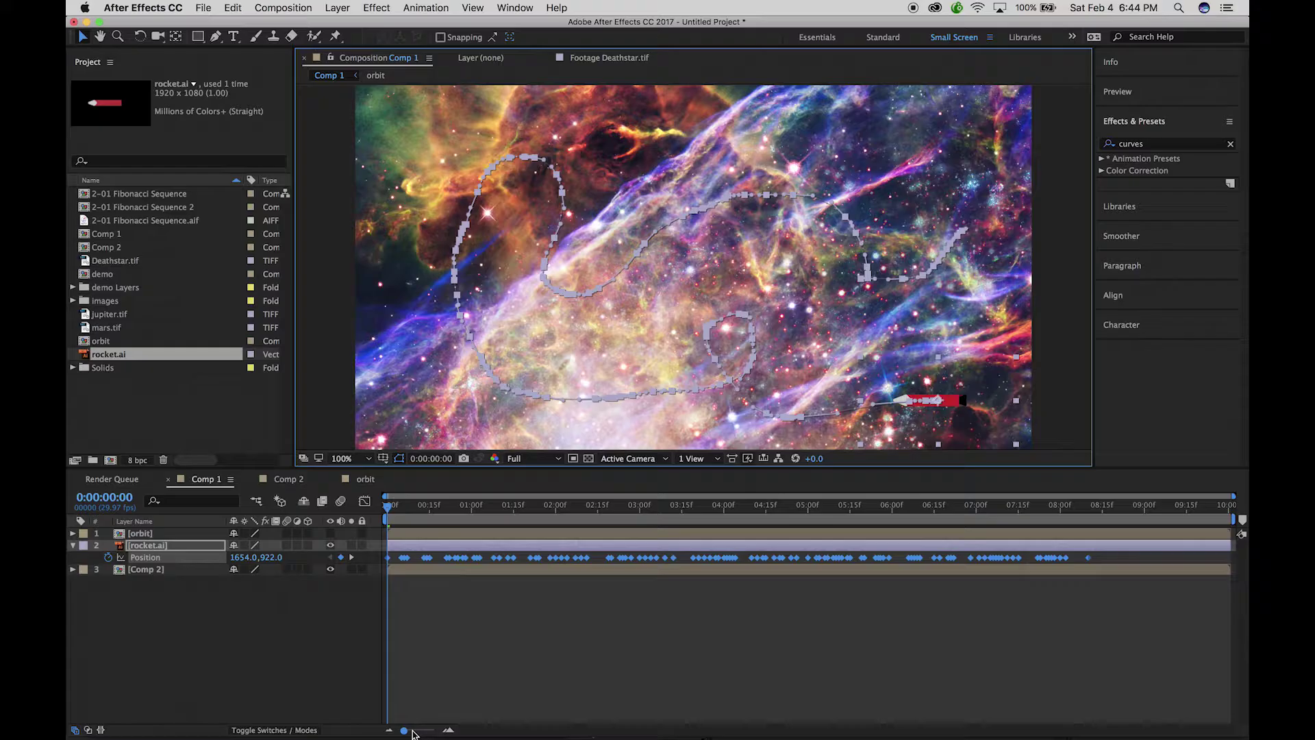
Step: Preview the rocket's sketched motion, return to frame 0:00 and reselect rocket.ai
drag(411, 730, 423, 731)
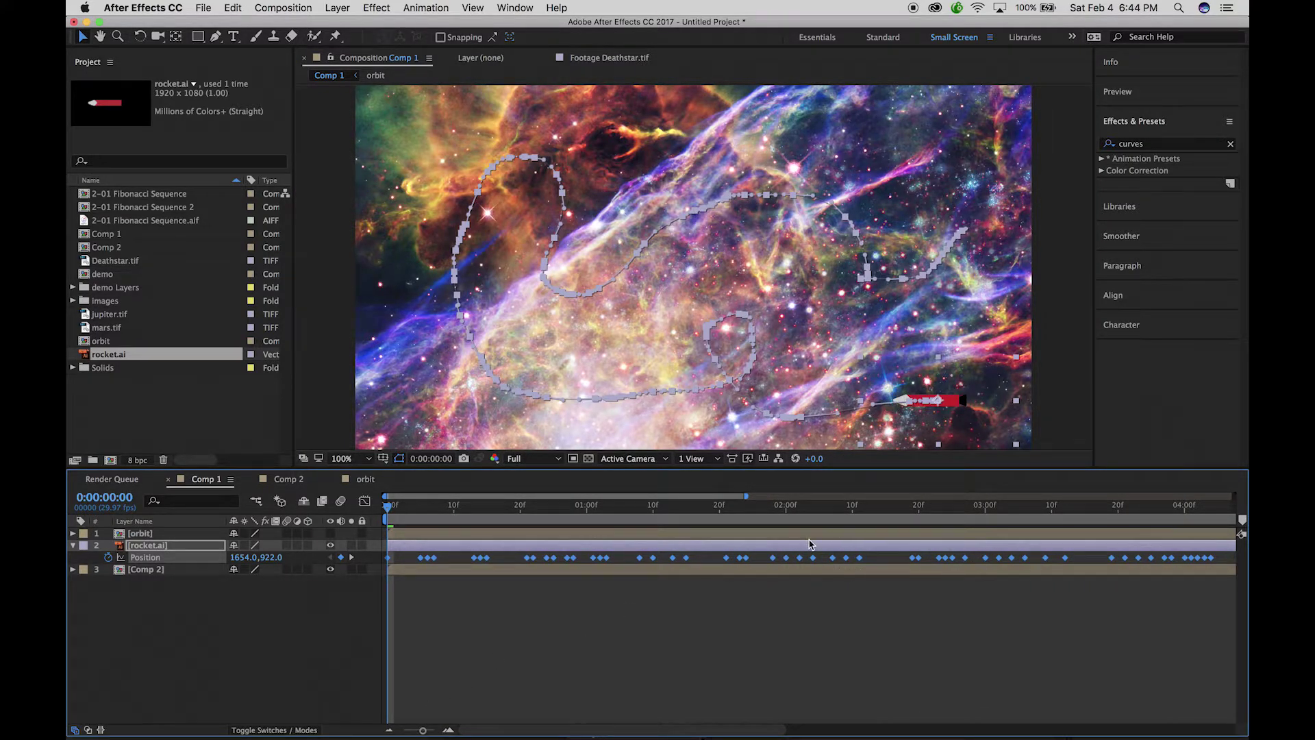
drag(391, 513, 652, 463)
key(space)
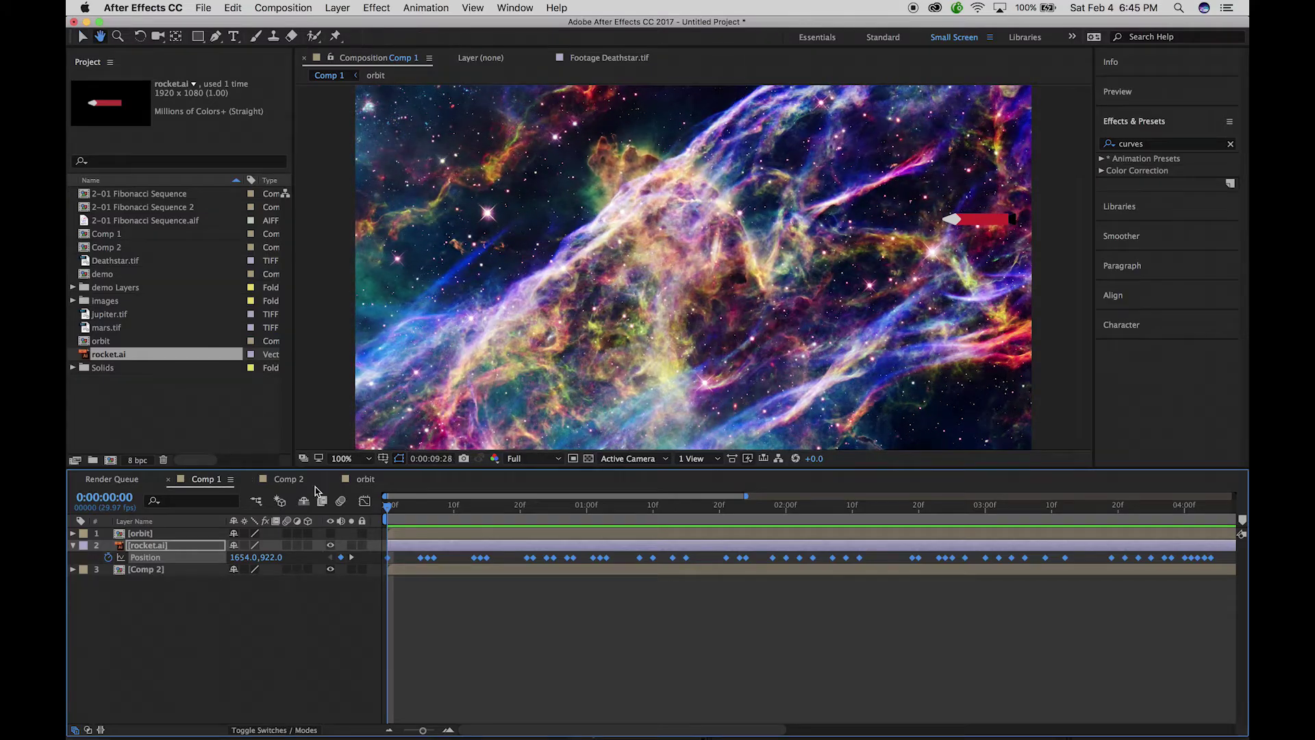
click(409, 508)
drag(408, 508, 385, 508)
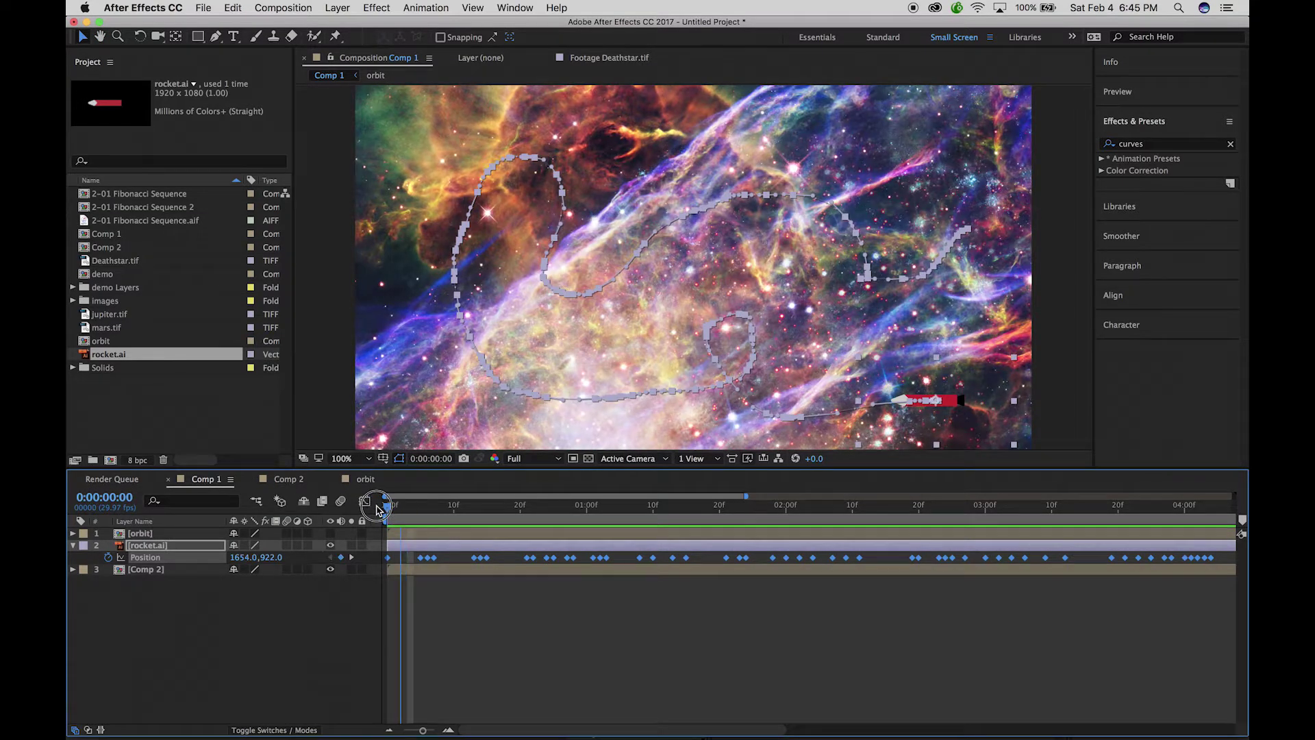
click(139, 620)
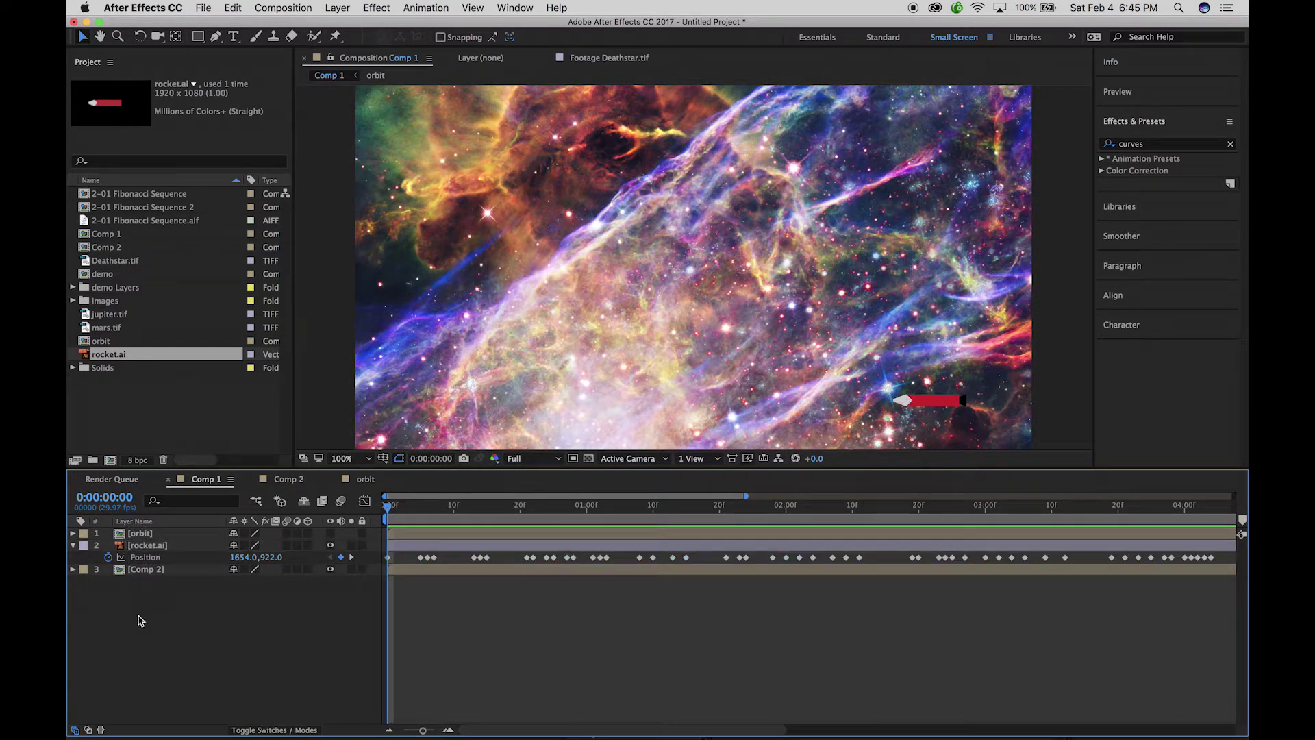
click(137, 546)
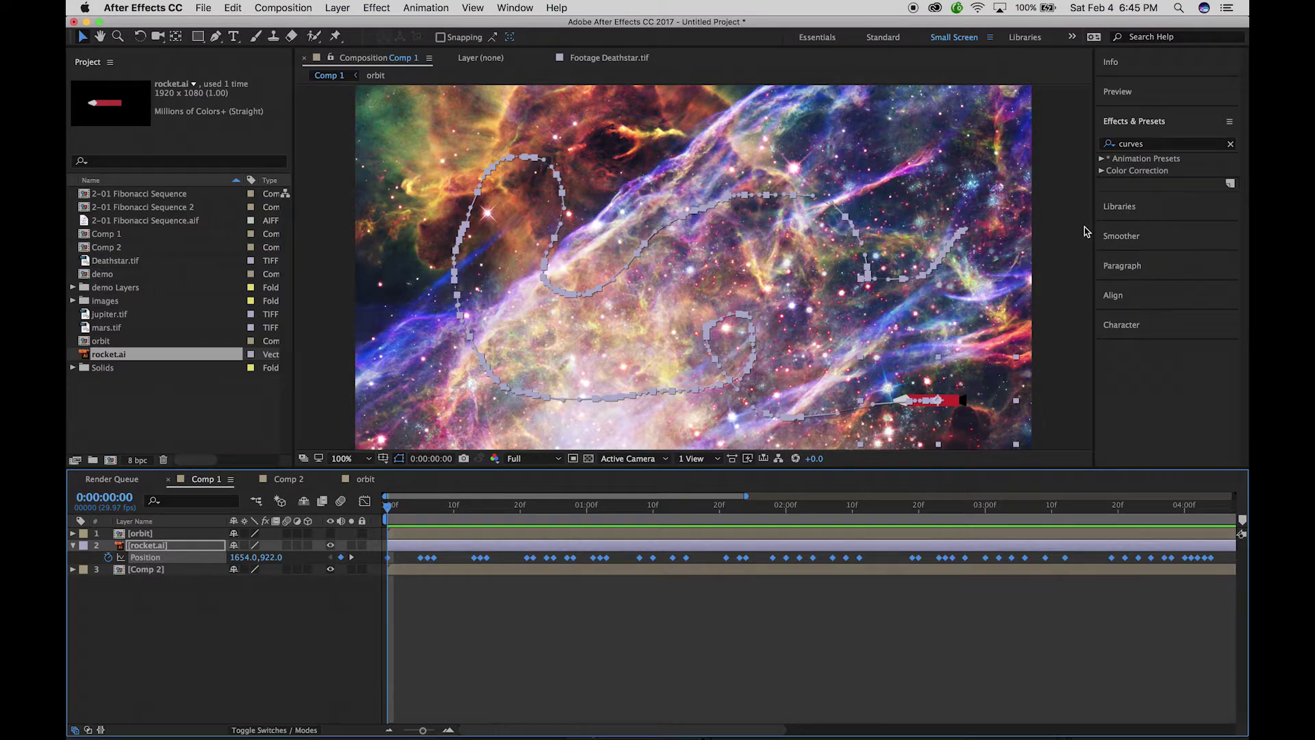
Step: Apply Smoother to the rocket's Spatial Path at tolerance 13
click(1129, 236)
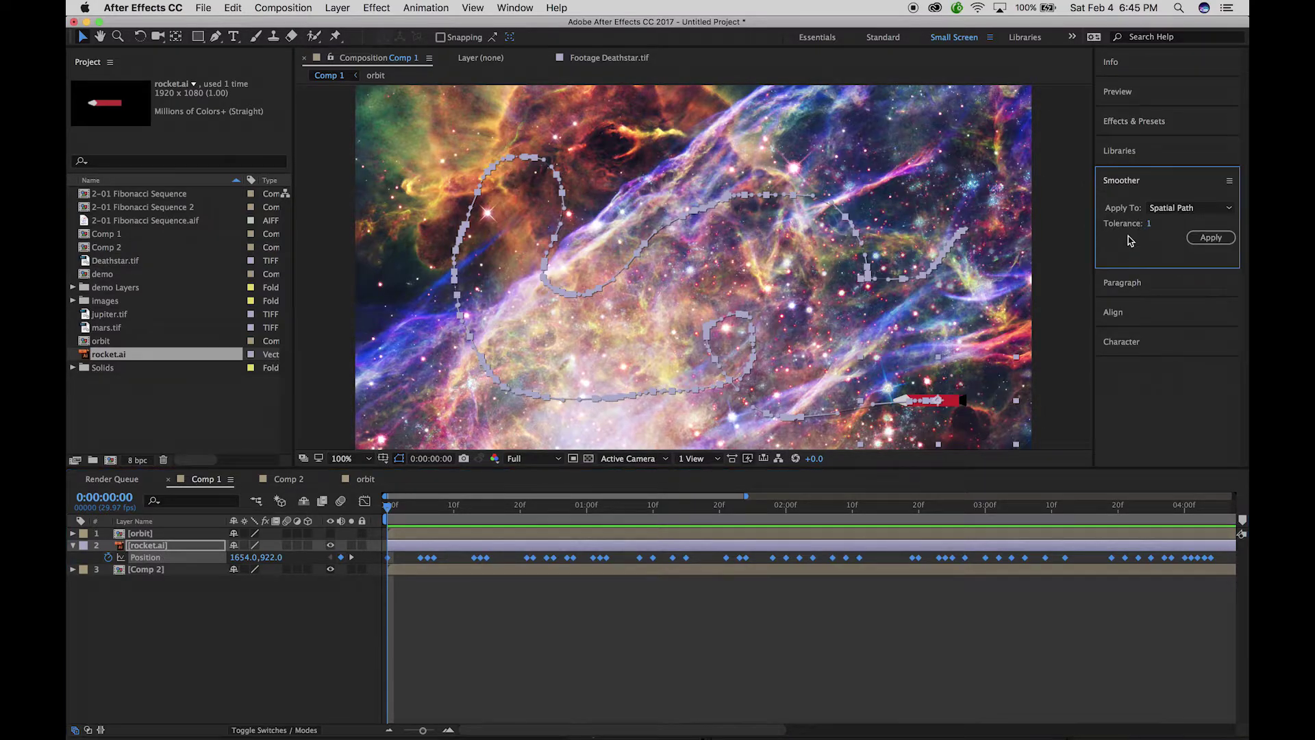
click(515, 8)
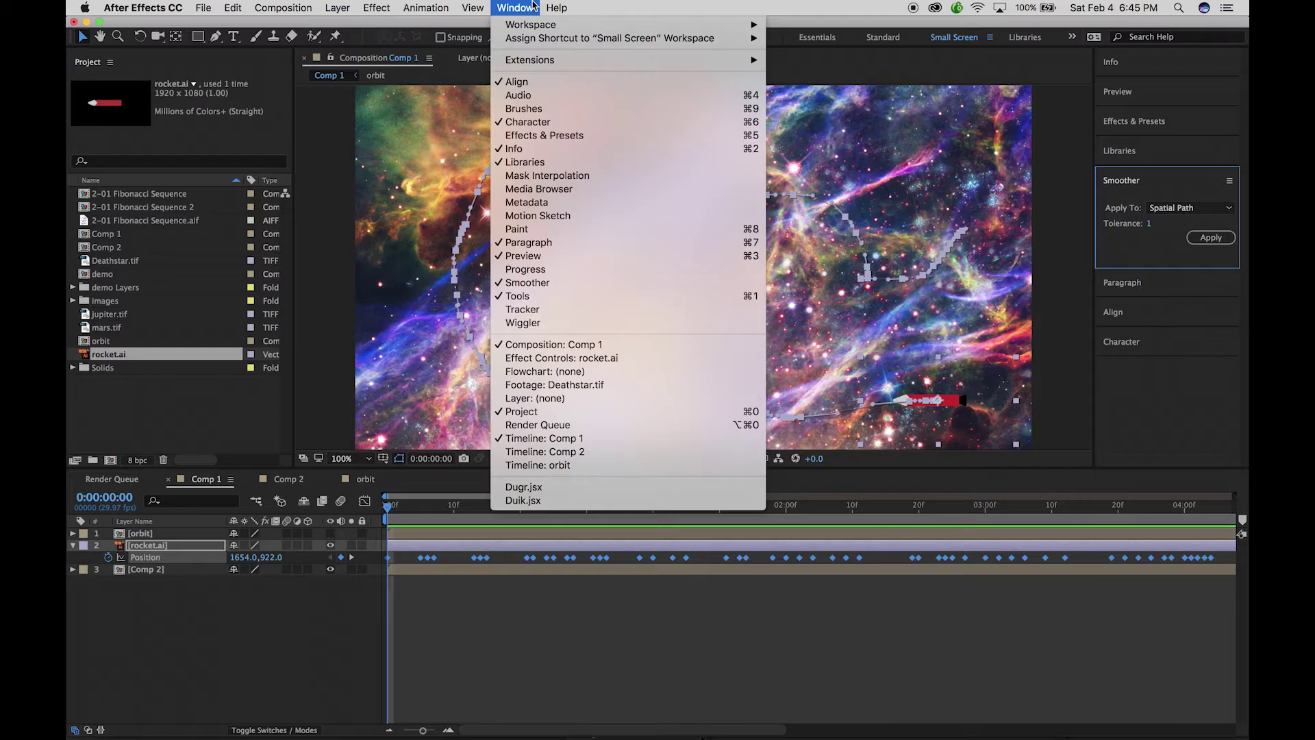
click(1162, 238)
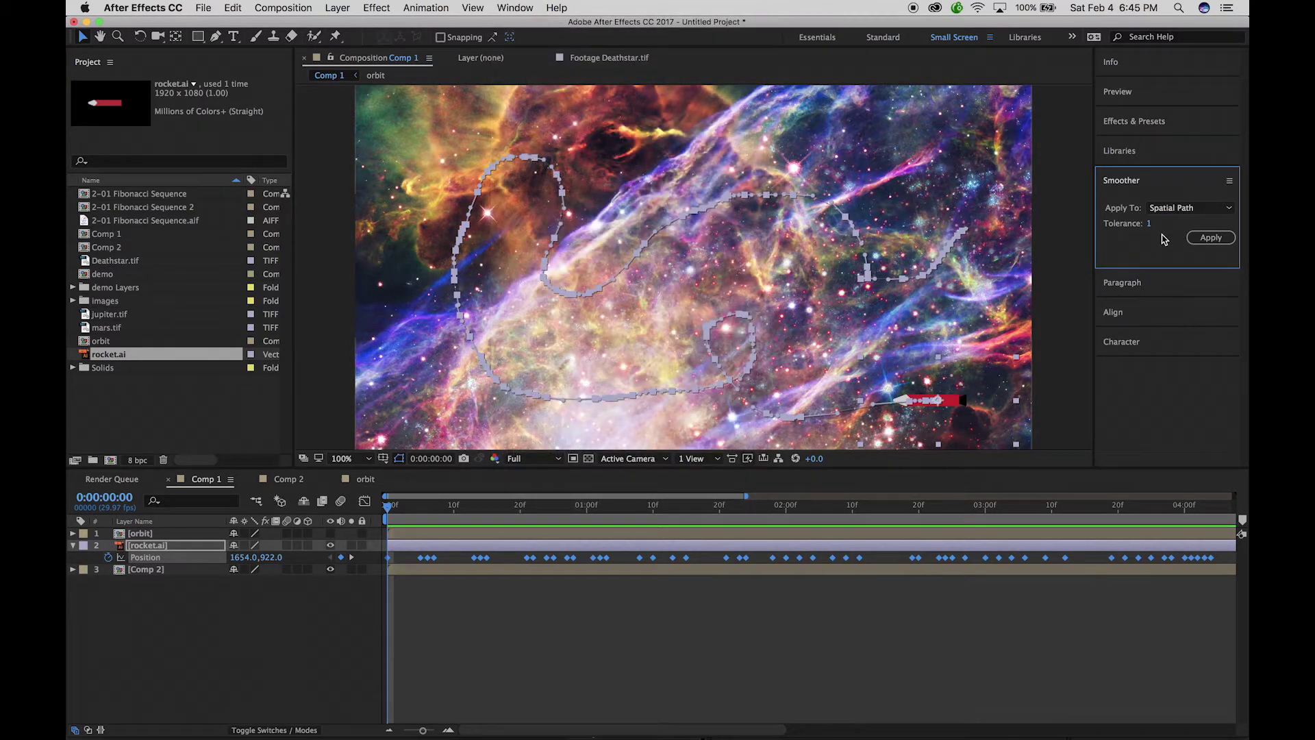
click(1191, 208)
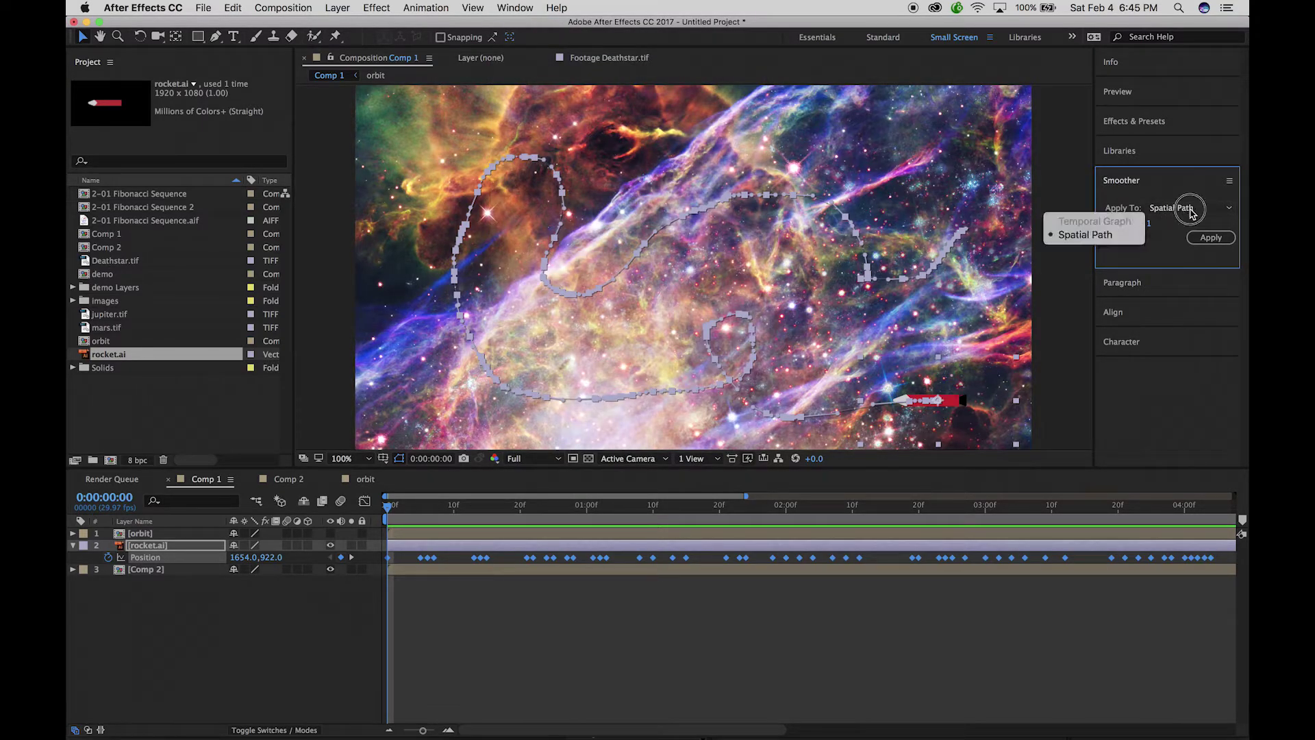
click(1111, 236)
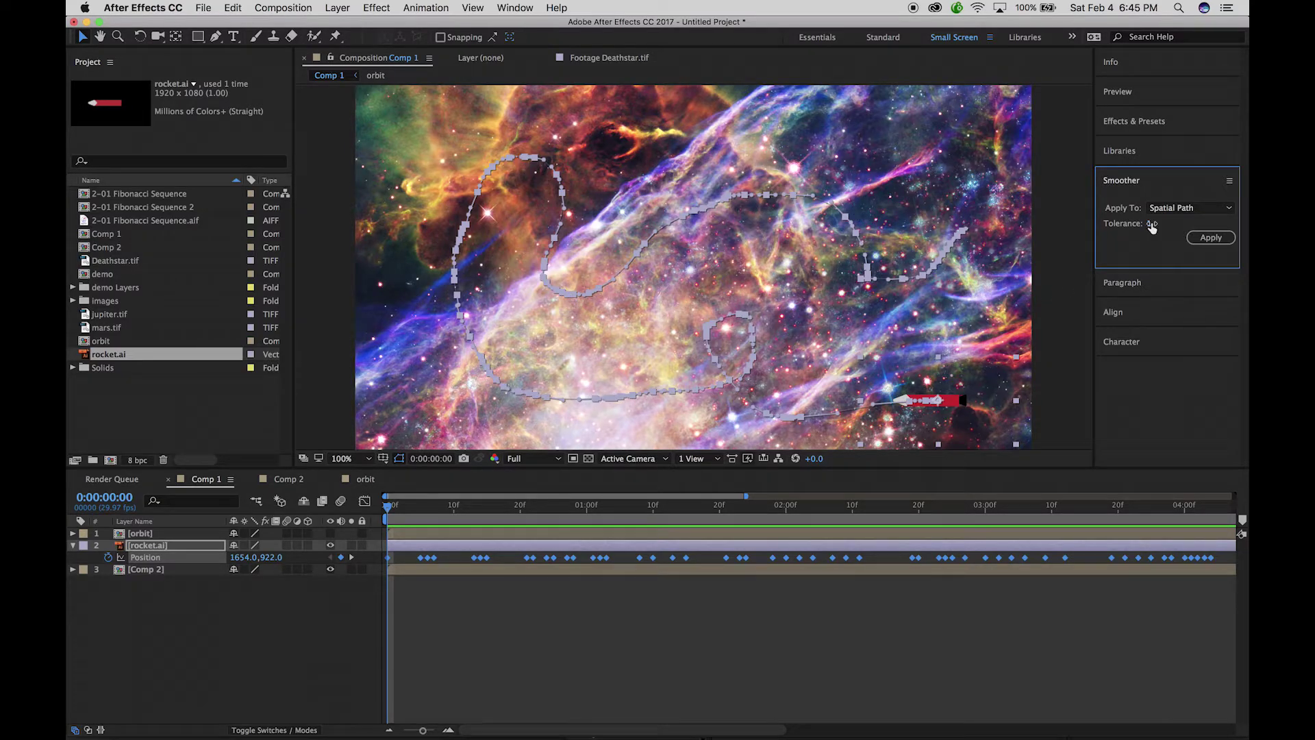
drag(1148, 224, 1145, 226)
click(1210, 240)
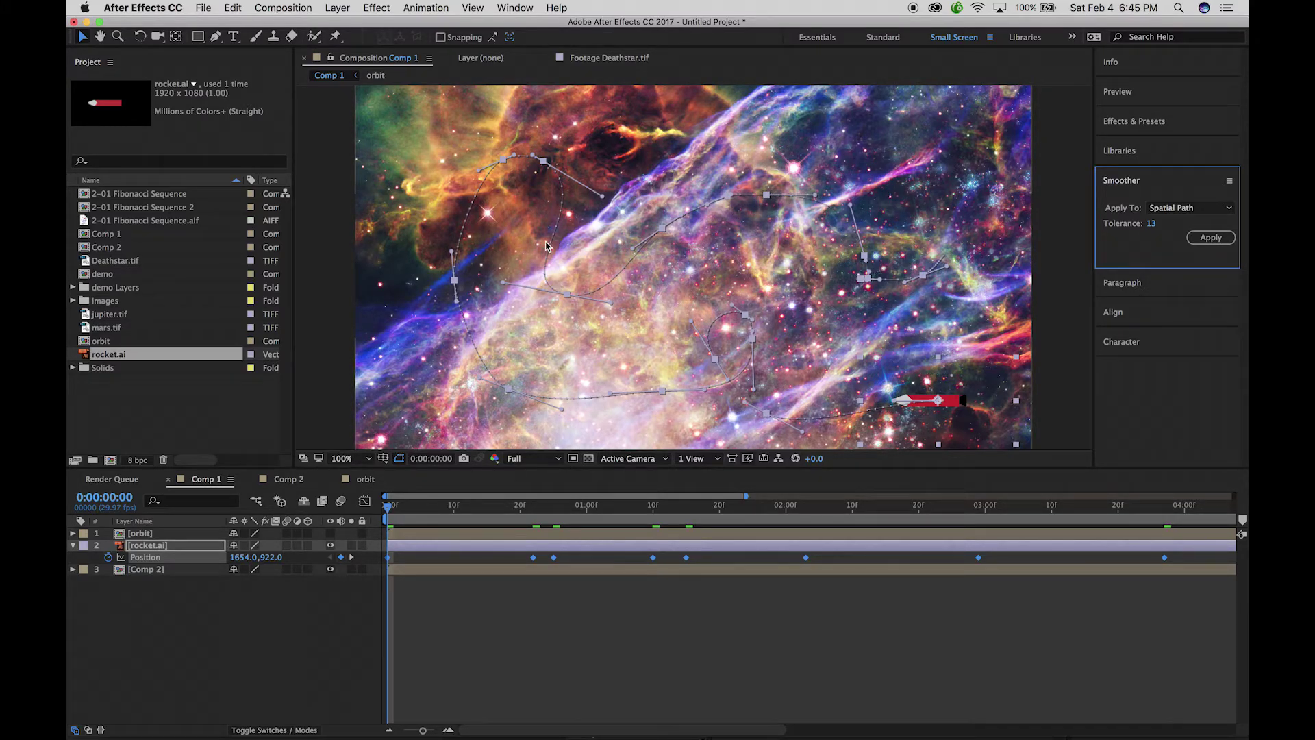
Step: Turn off visibility of the Comp 2 nebula background layer
key(period)
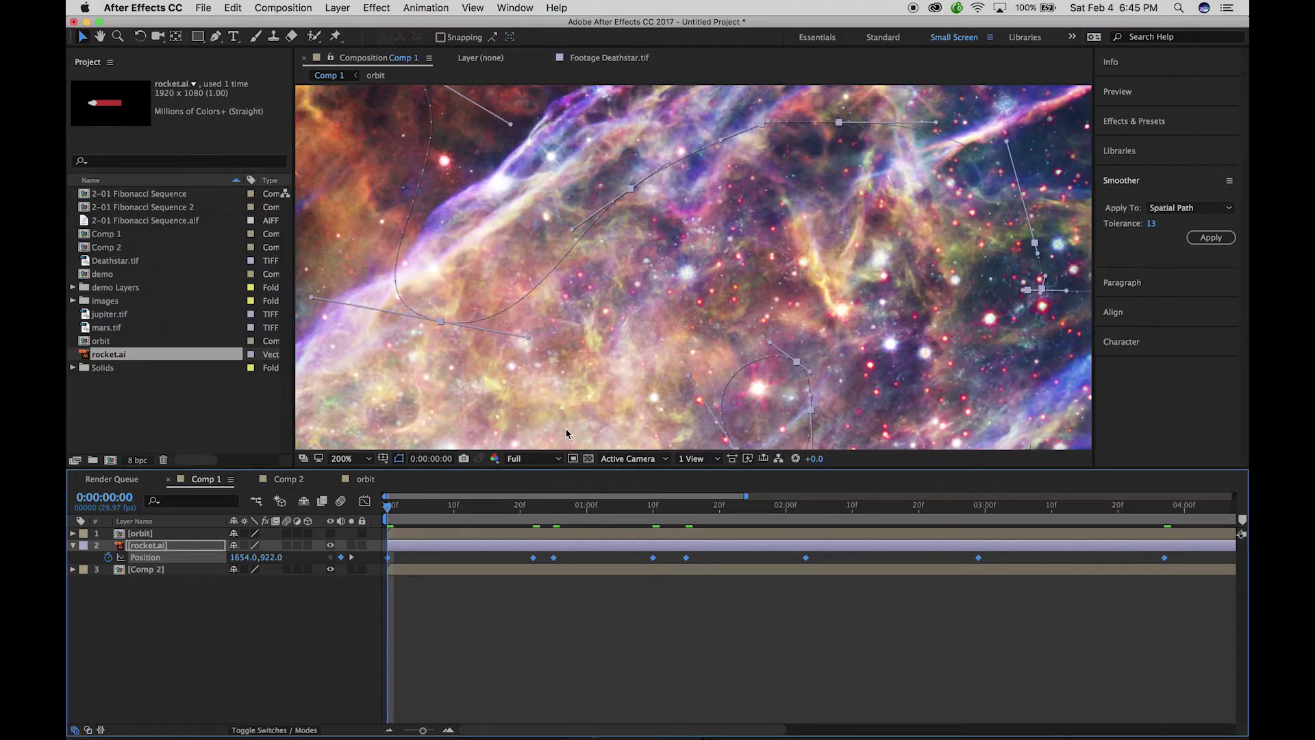
key(comma)
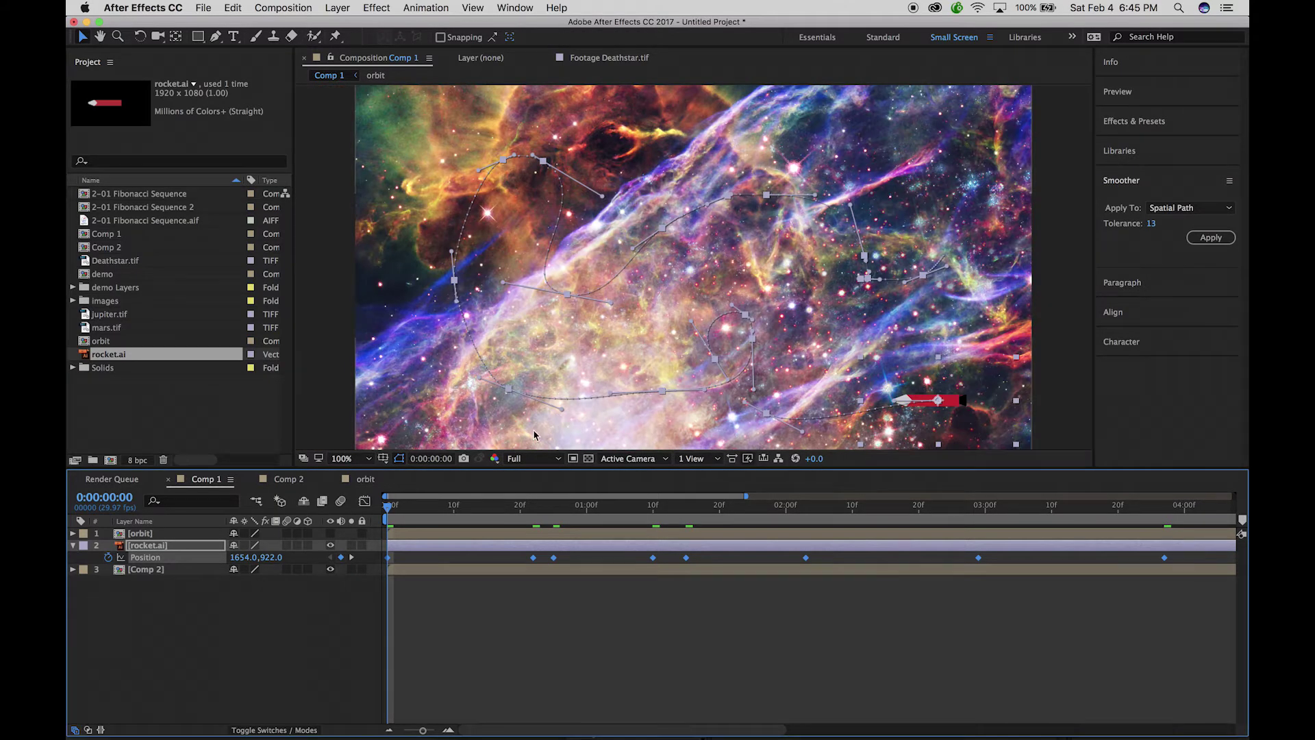
click(331, 569)
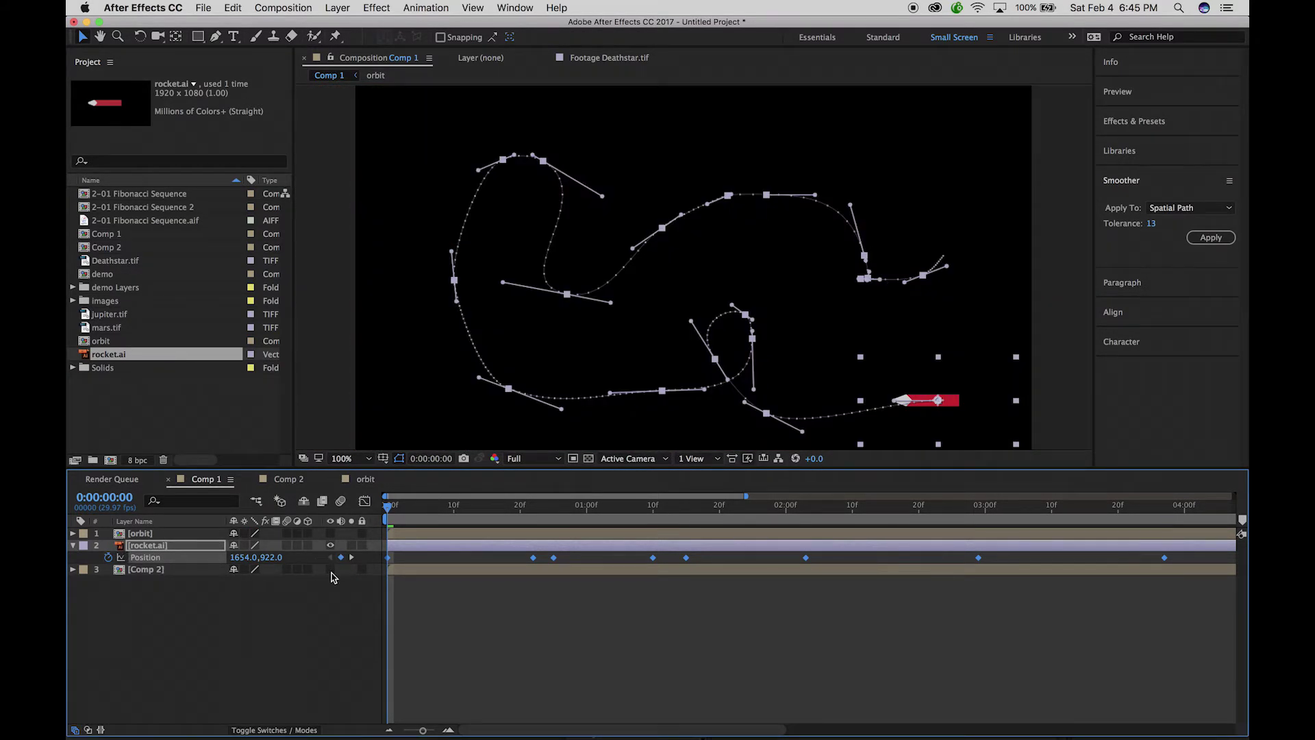
Step: Shift the rocket's whole motion path slightly up-left to start at 1604,910
mouse_move(542, 161)
mouse_down()
mouse_move(569, 144)
mouse_move(526, 160)
mouse_up()
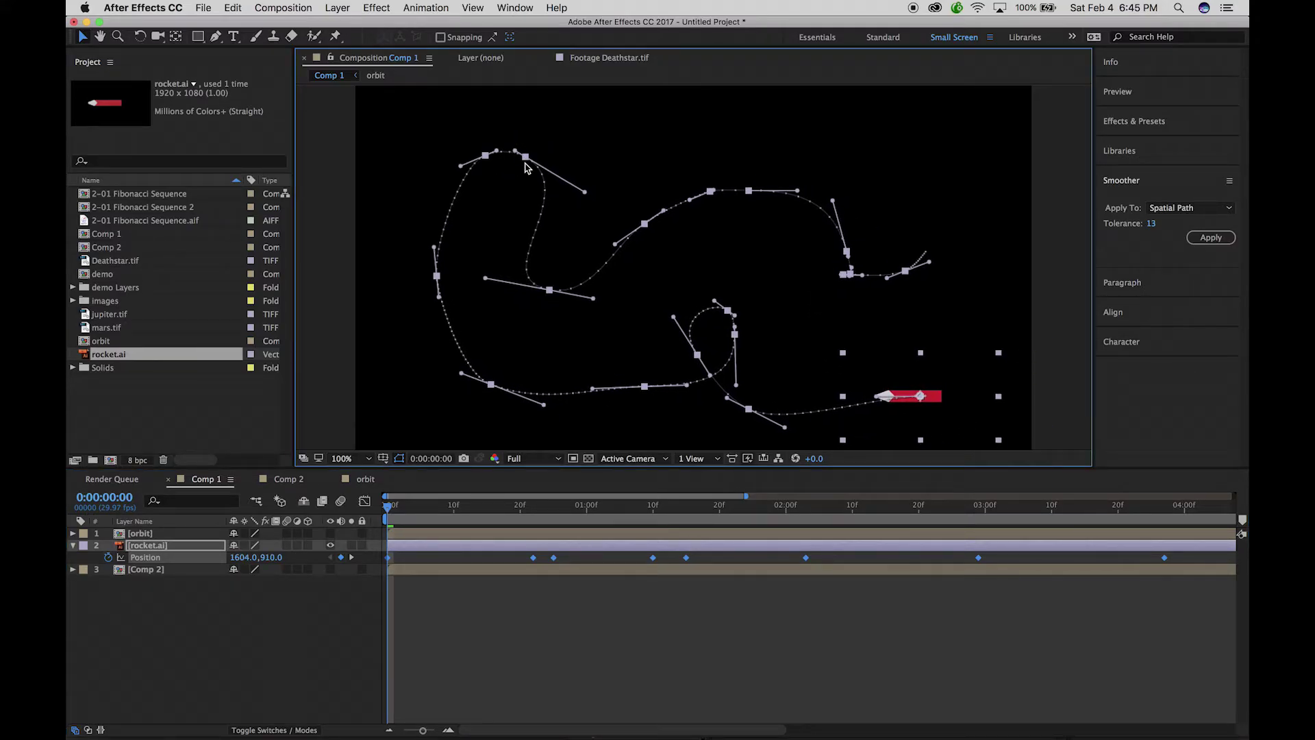
click(283, 601)
click(163, 563)
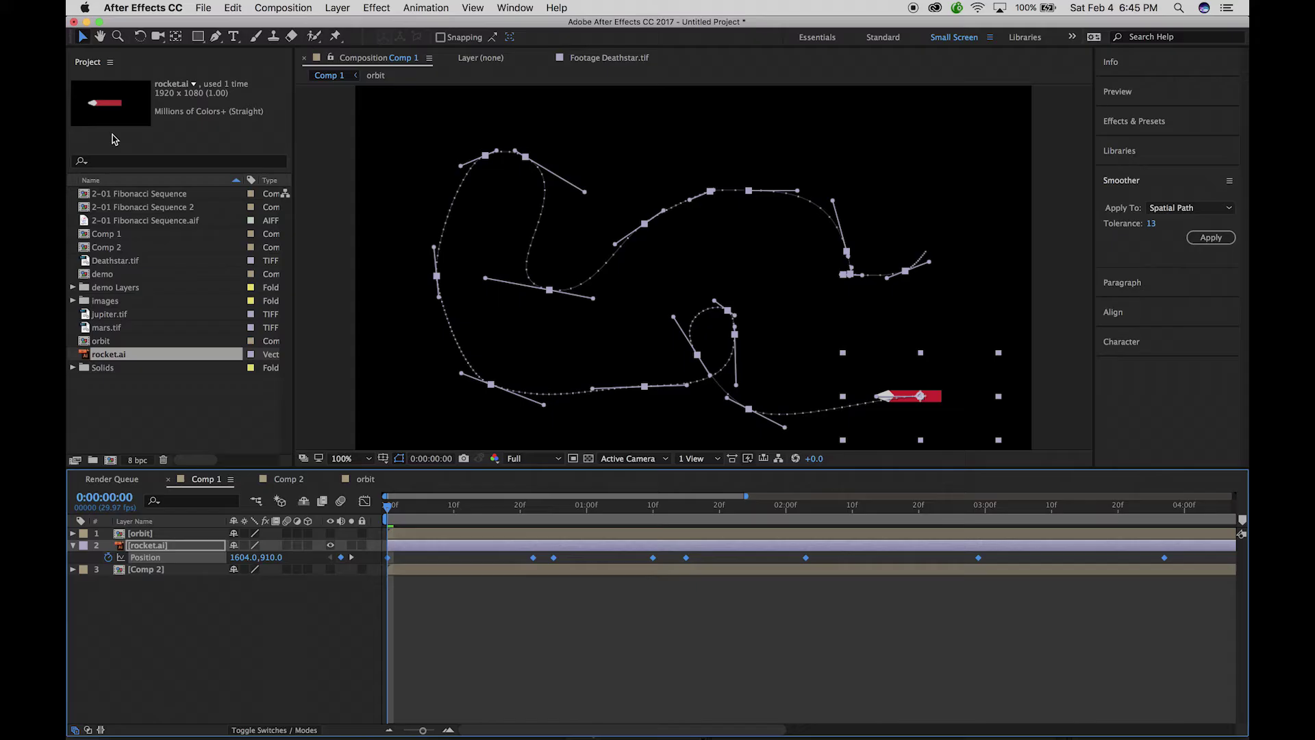
click(530, 183)
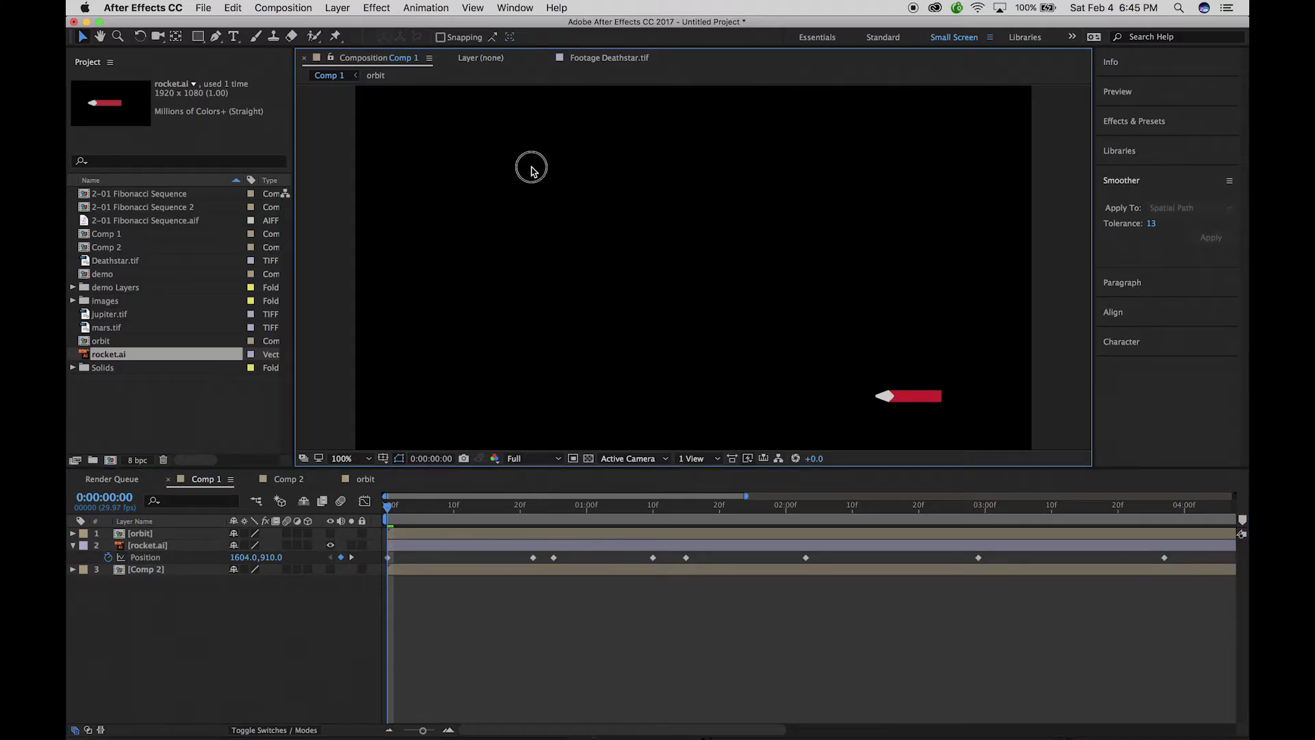
Step: Drag rocket path keyframes at the top bend, left side, bottom, inner loop and upper curve
click(932, 395)
drag(526, 156, 539, 156)
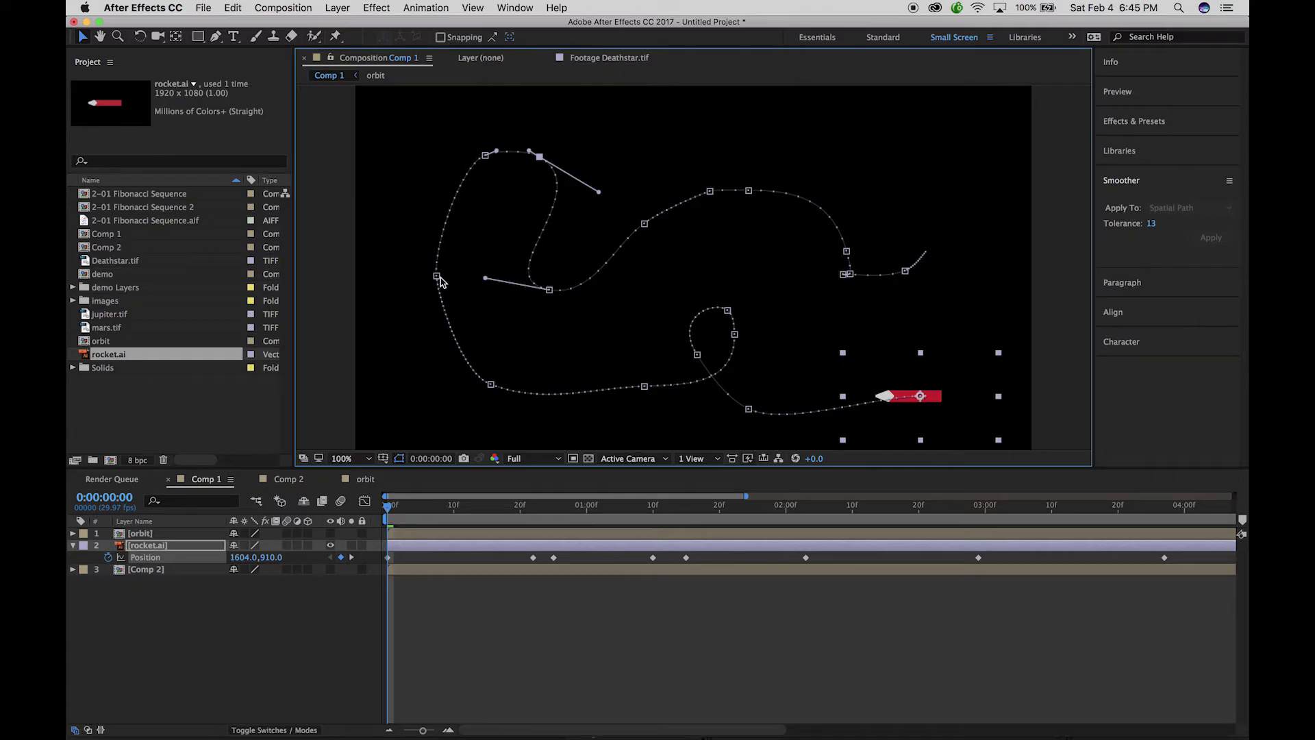
drag(436, 276, 431, 276)
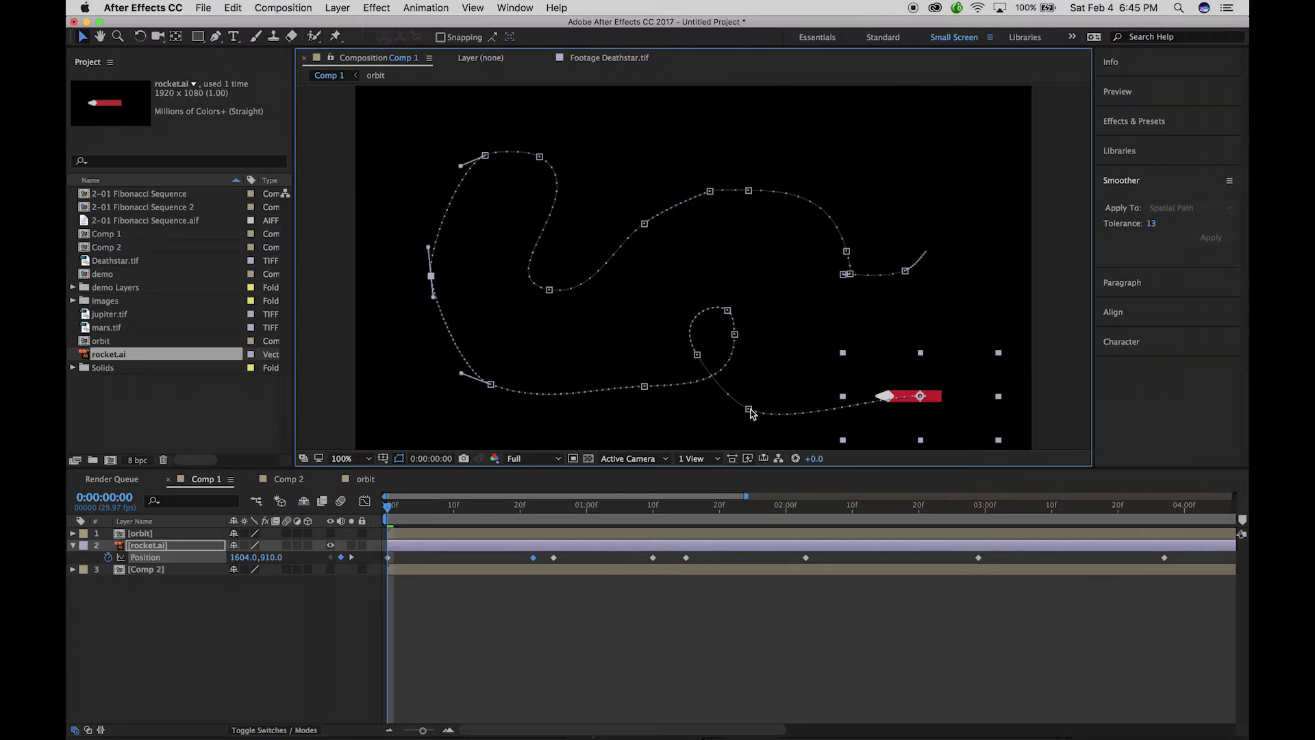
click(735, 334)
mouse_move(734, 334)
mouse_down()
mouse_move(745, 347)
mouse_move(727, 310)
mouse_up()
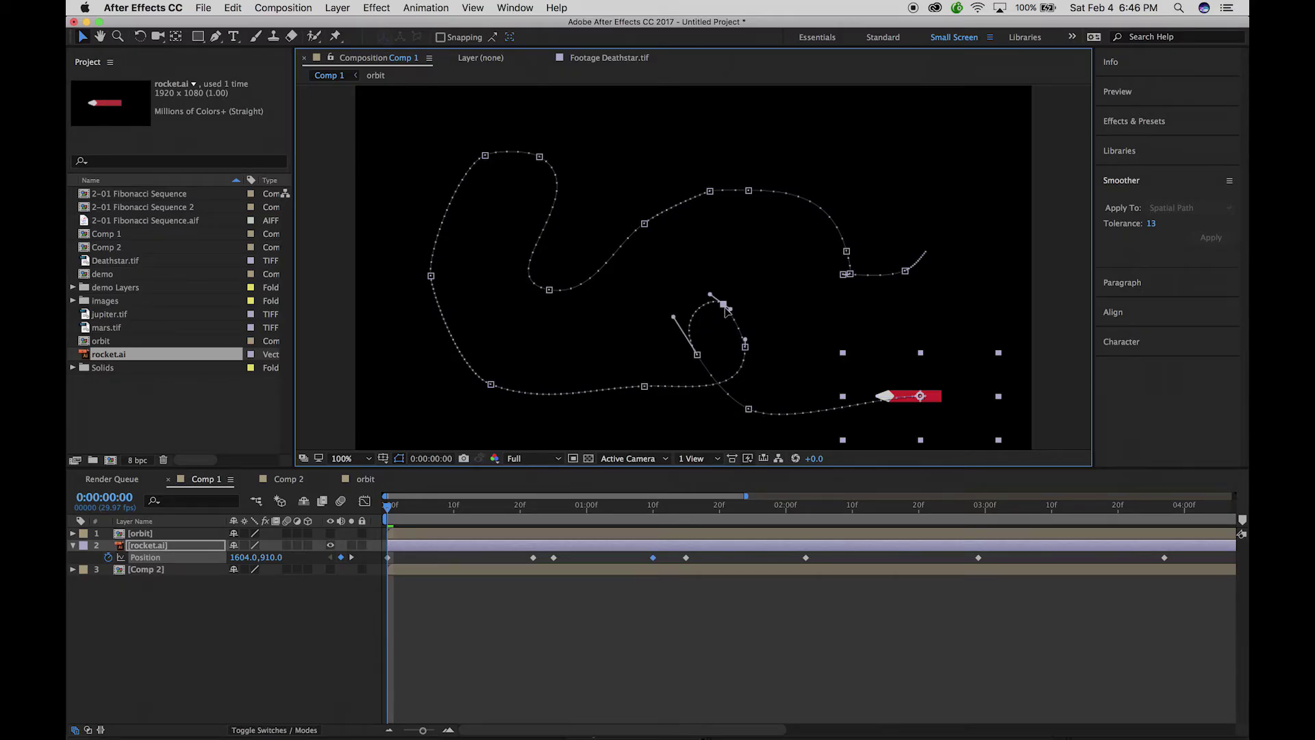
drag(697, 354, 685, 353)
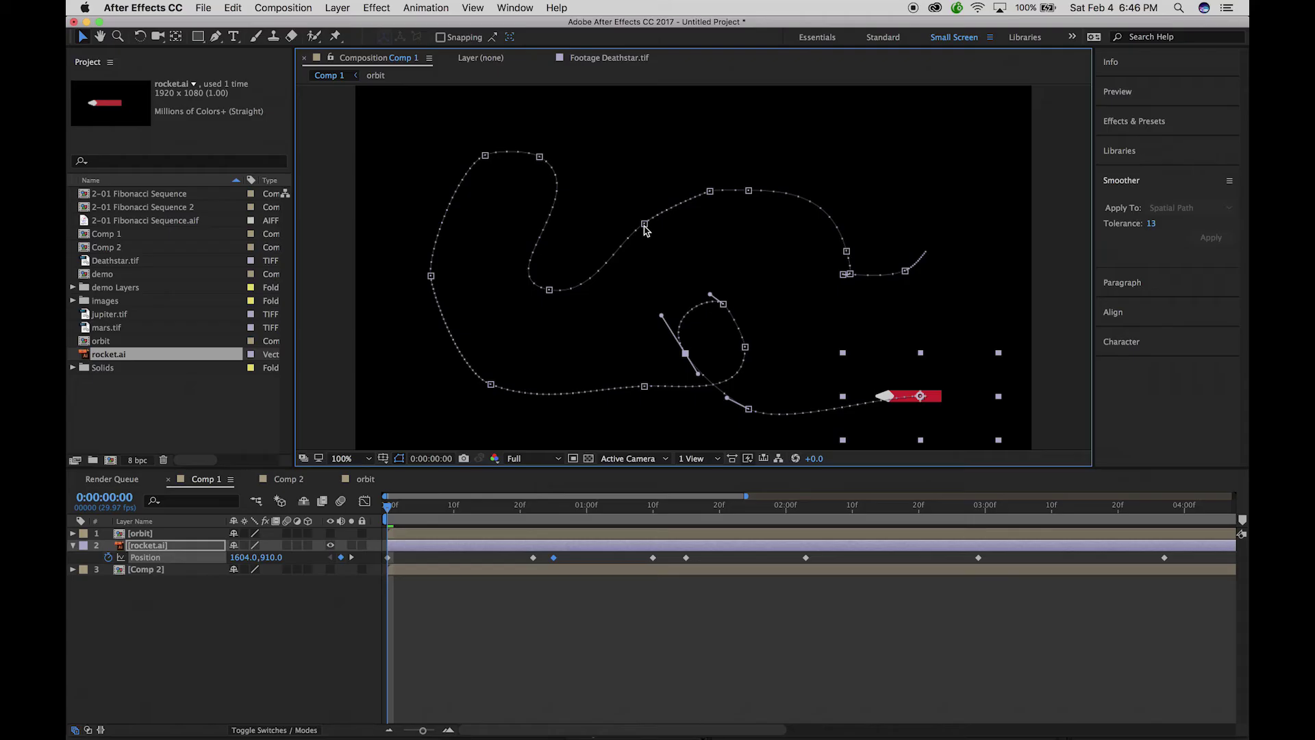
drag(644, 229, 634, 229)
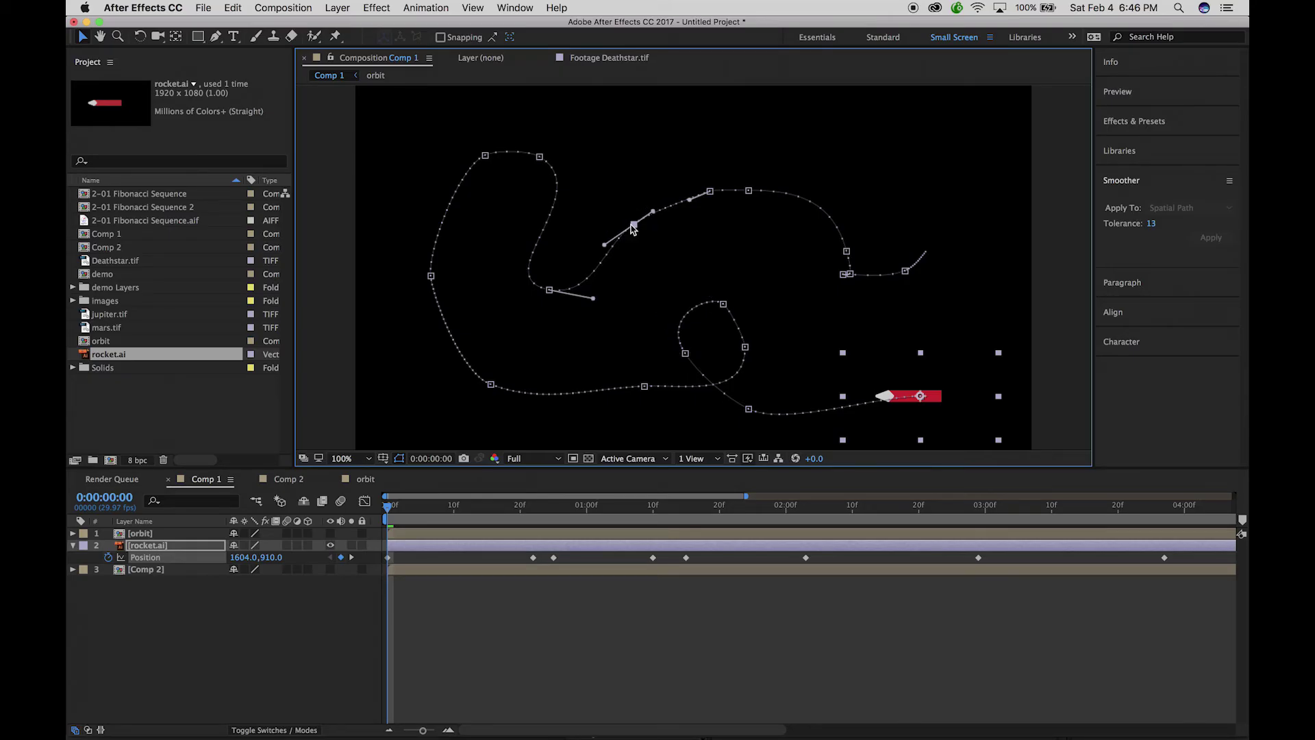